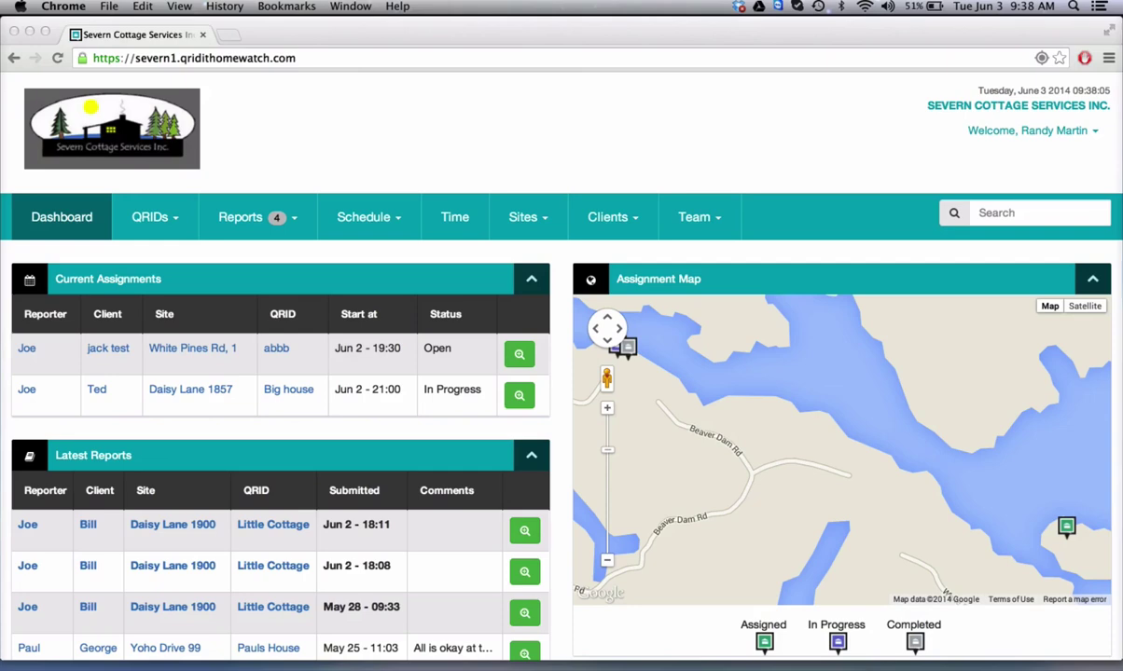
Open the account profile and examine its personal info, contact info, address, work types, base zones and preferred working time
{"action": "left_click", "coordinate": [1051, 135]}
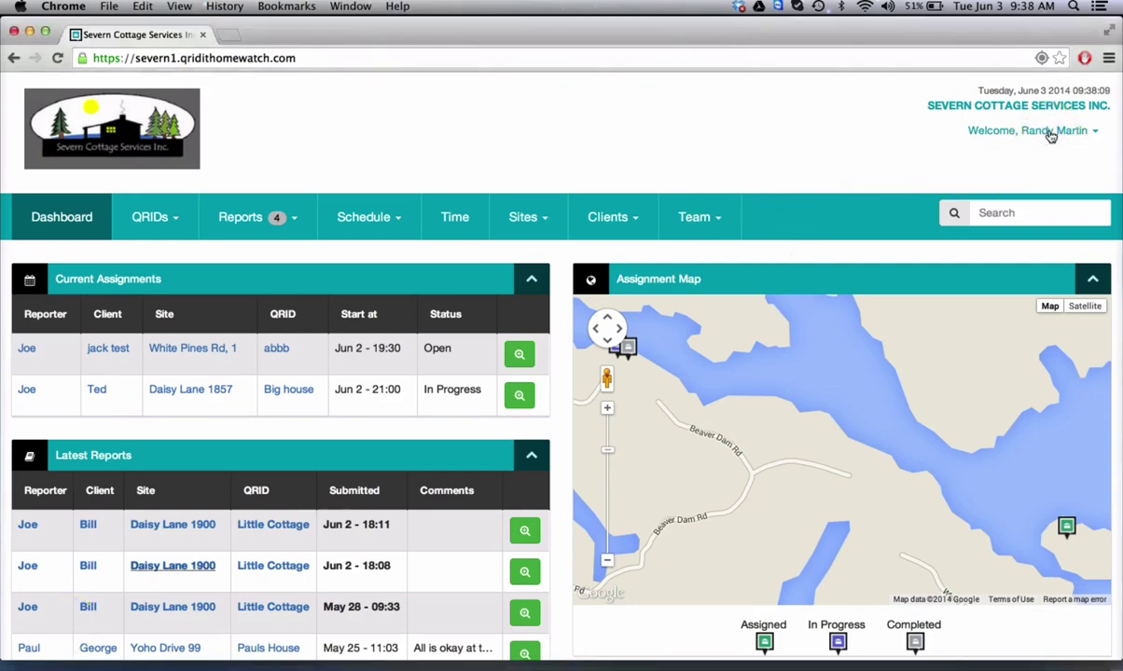
{"action": "left_click", "coordinate": [1051, 136]}
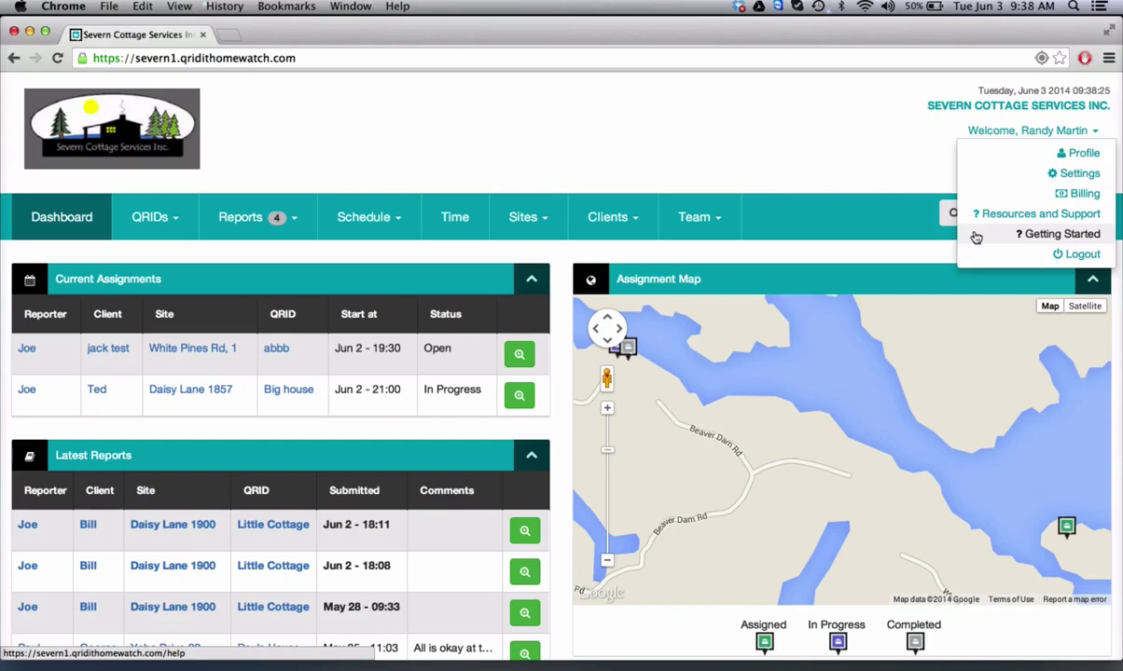
{"action": "left_click", "coordinate": [1051, 254]}
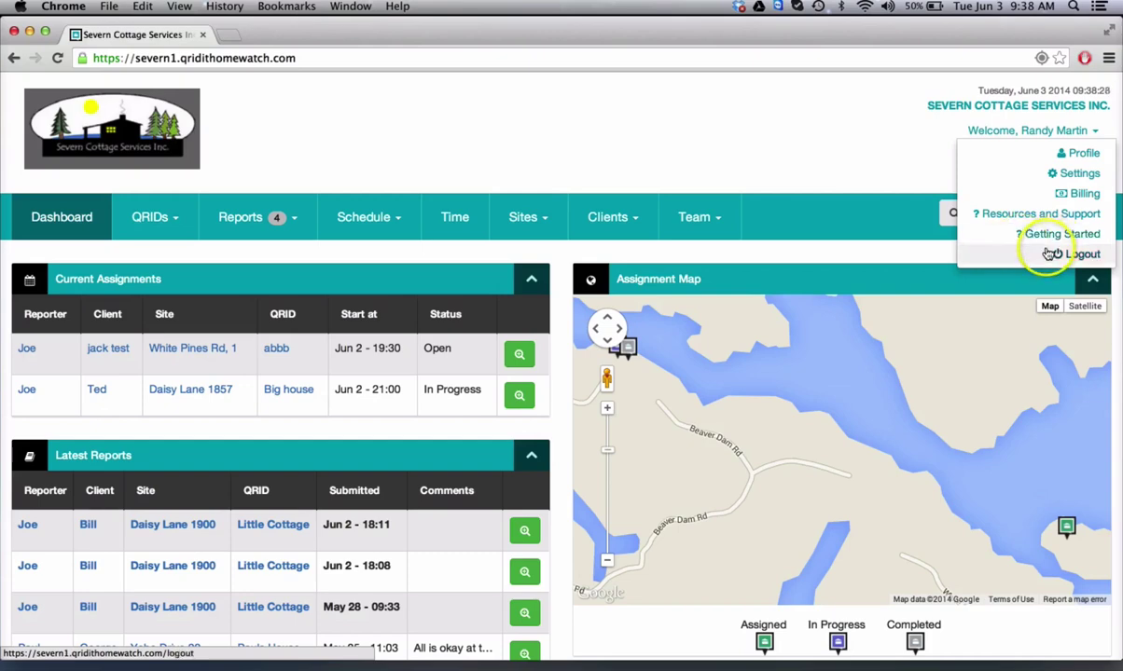
{"action": "left_click", "coordinate": [1079, 153]}
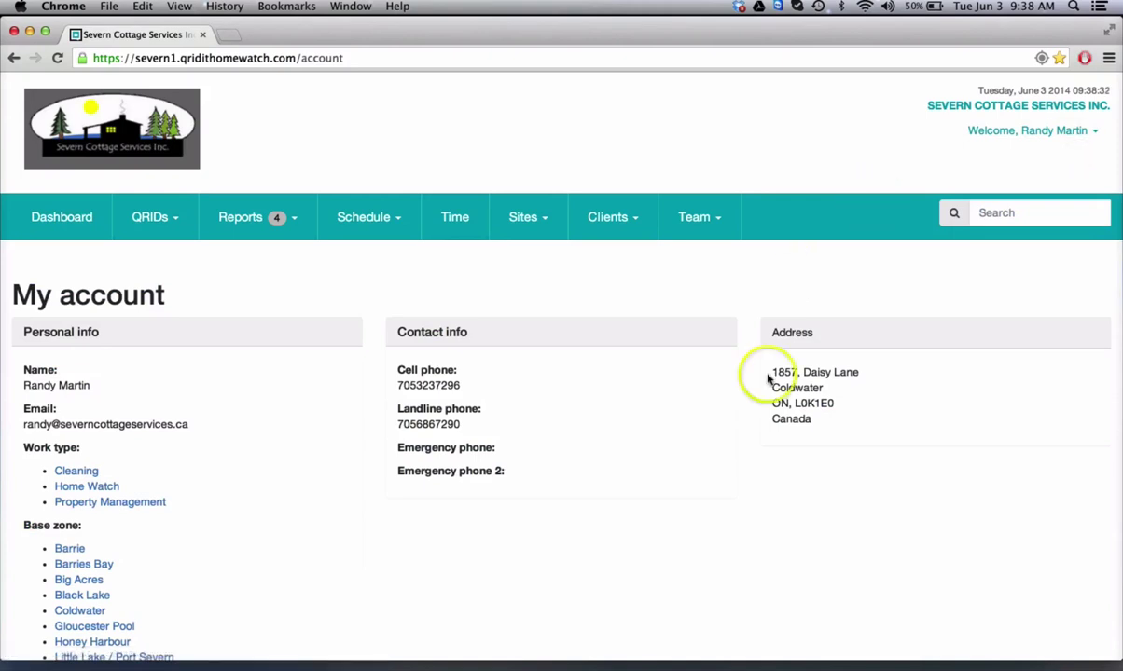
{"action": "scroll", "coordinate": [590, 612], "scroll_direction": "down", "scroll_amount": 3}
{"action": "scroll", "coordinate": [590, 613], "scroll_direction": "down", "scroll_amount": 1}
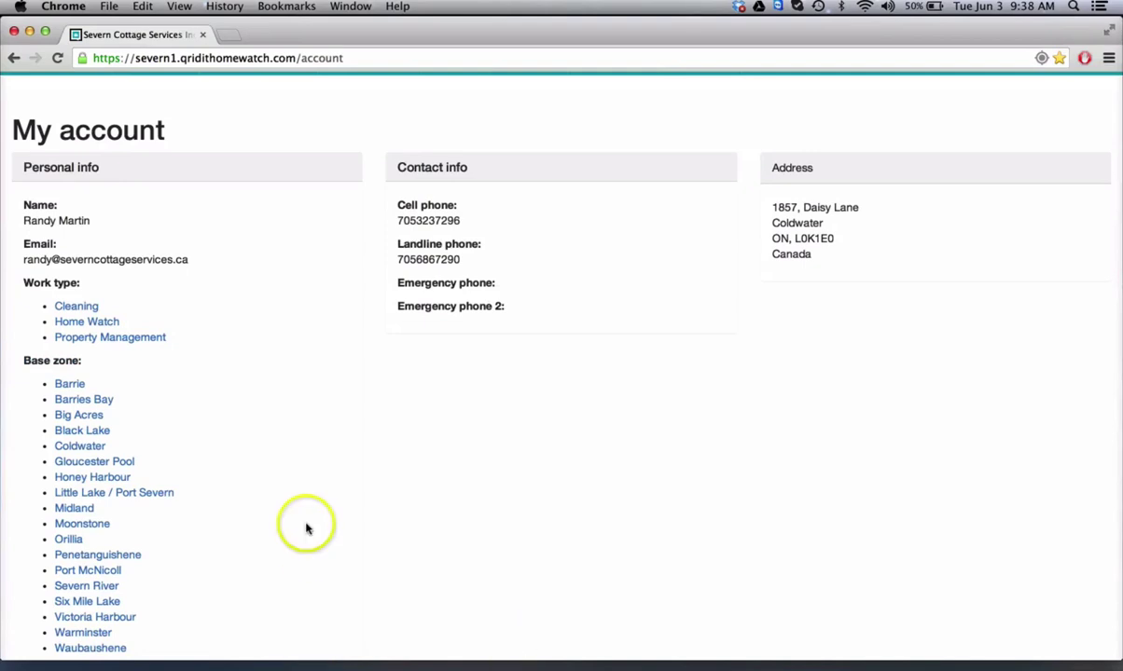
{"action": "scroll", "coordinate": [306, 527], "scroll_direction": "down", "scroll_amount": 4}
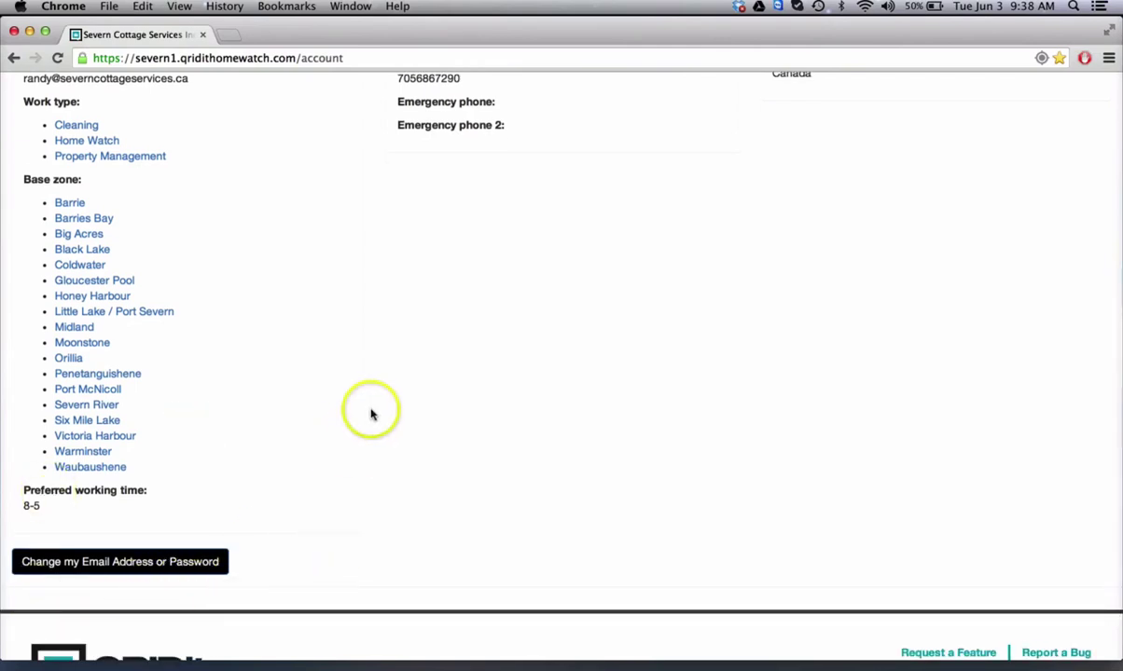
{"action": "scroll", "coordinate": [371, 413], "scroll_direction": "up", "scroll_amount": 8}
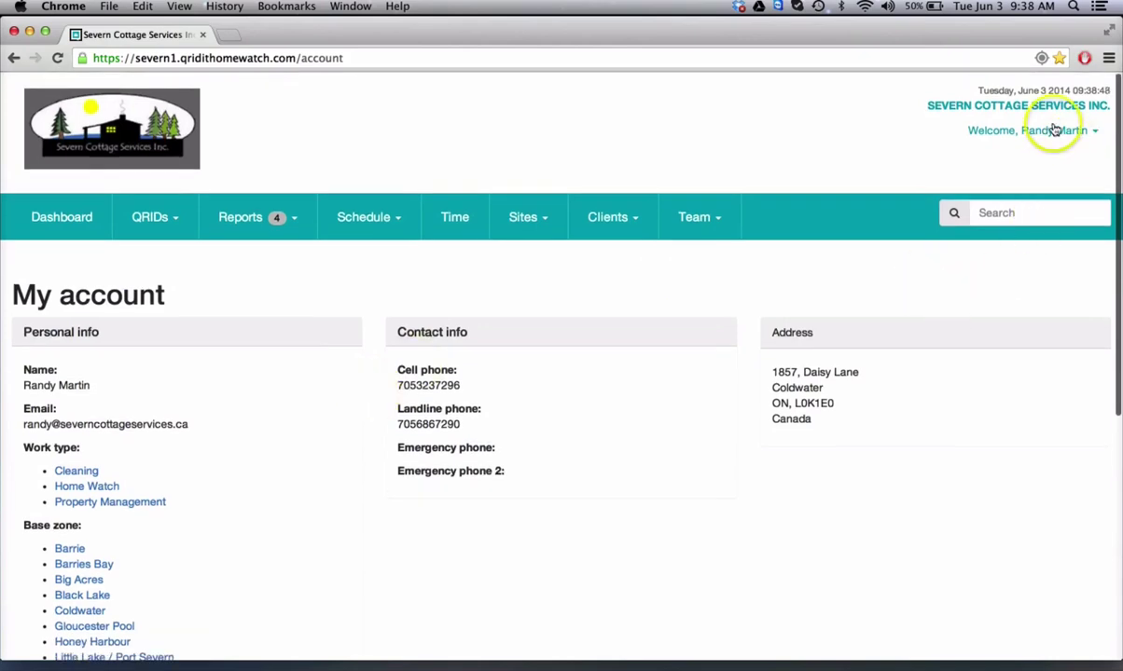
Open the company settings and go through the general details and settings
{"action": "left_click", "coordinate": [1048, 133]}
{"action": "left_click", "coordinate": [1079, 172]}
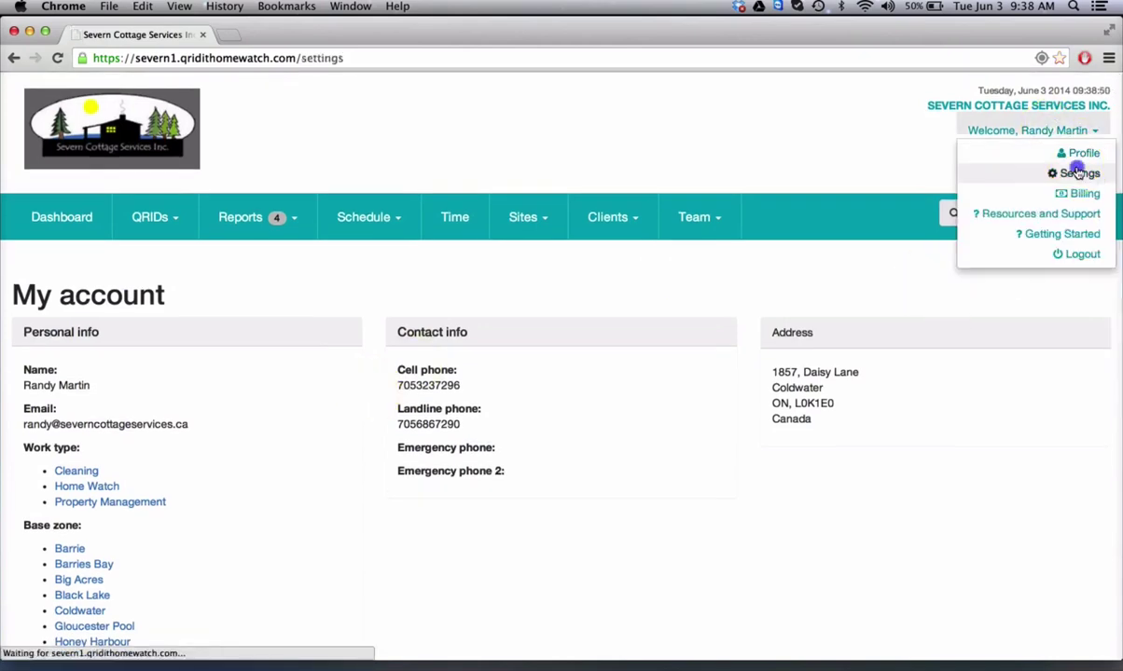
{"action": "scroll", "coordinate": [725, 422], "scroll_direction": "down", "scroll_amount": 5}
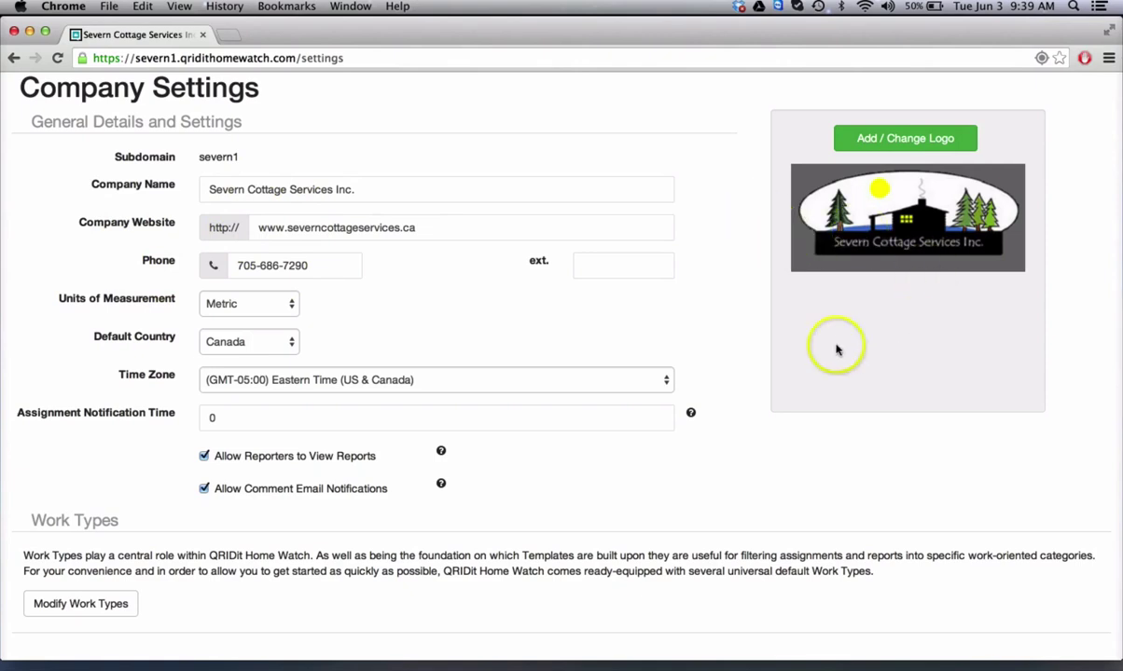
{"action": "left_click", "coordinate": [915, 140]}
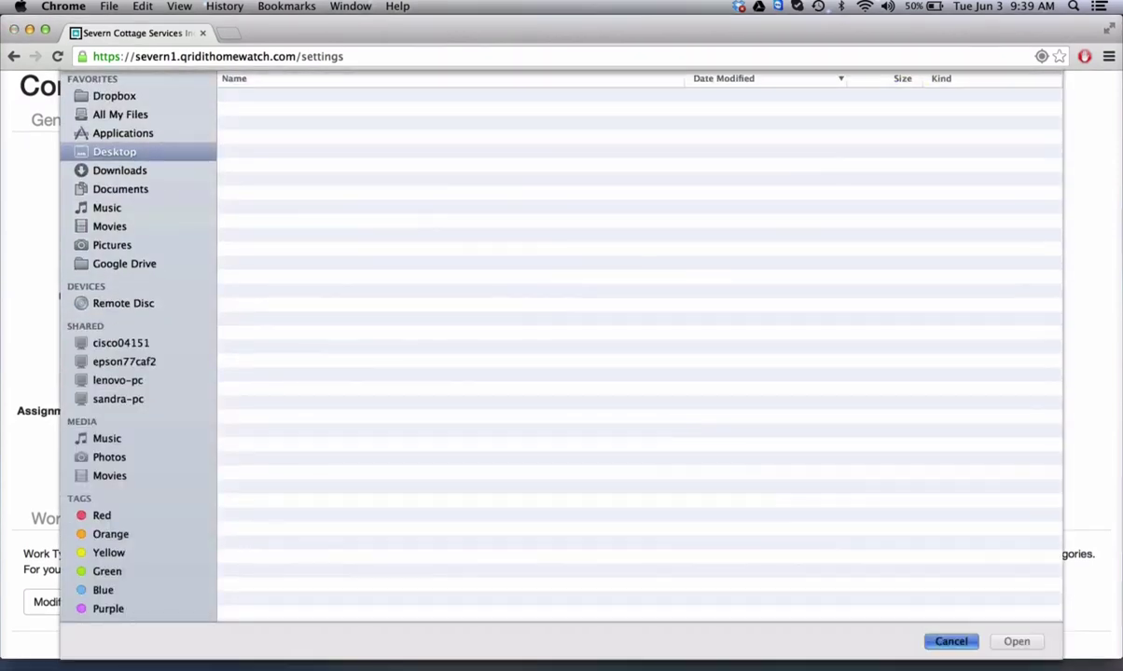
{"action": "left_click", "coordinate": [948, 639]}
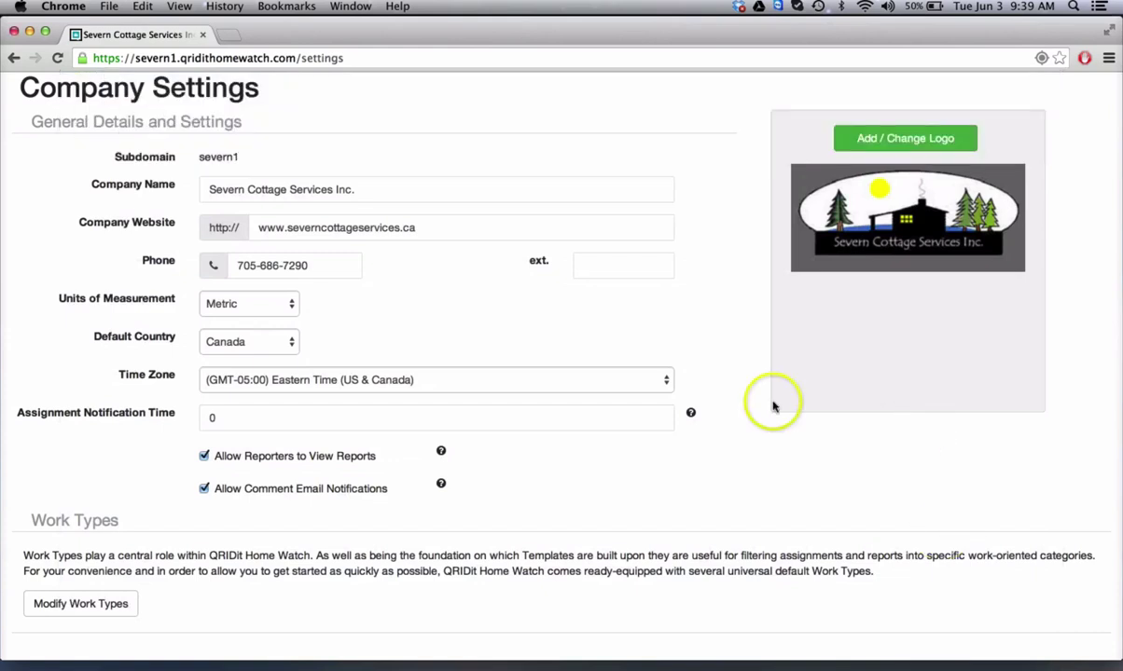
{"action": "scroll", "coordinate": [763, 390], "scroll_direction": "up", "scroll_amount": 3}
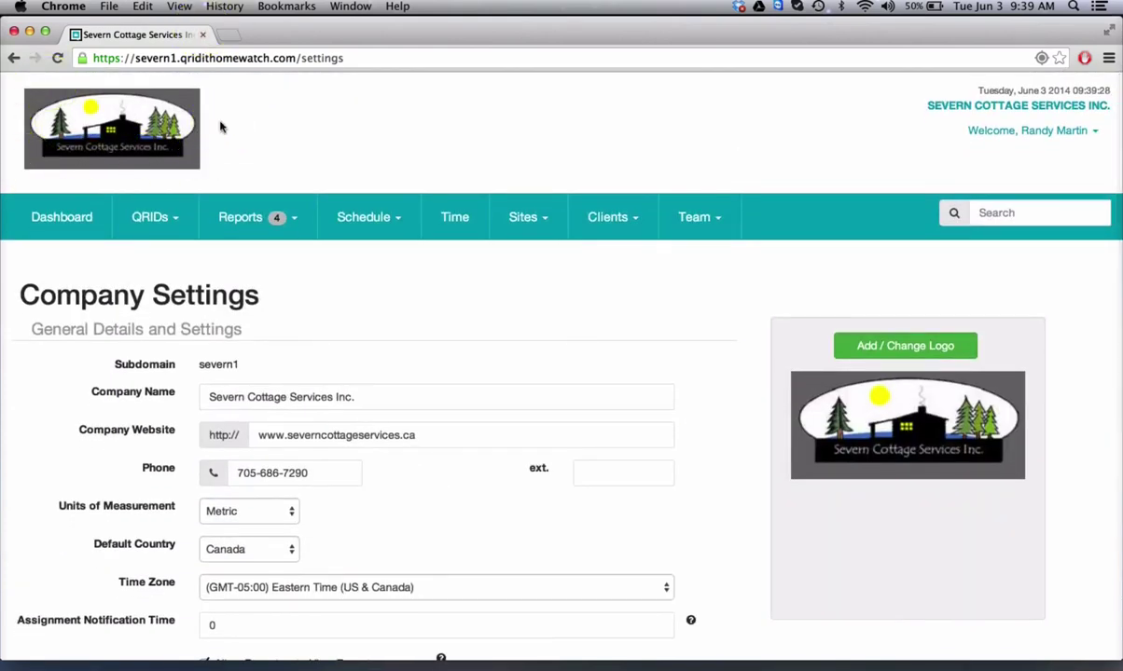
Check the available choices for the company's units of measurement and default country without changing either
{"action": "scroll", "coordinate": [760, 533], "scroll_direction": "down", "scroll_amount": 2}
{"action": "scroll", "coordinate": [760, 534], "scroll_direction": "down", "scroll_amount": 3}
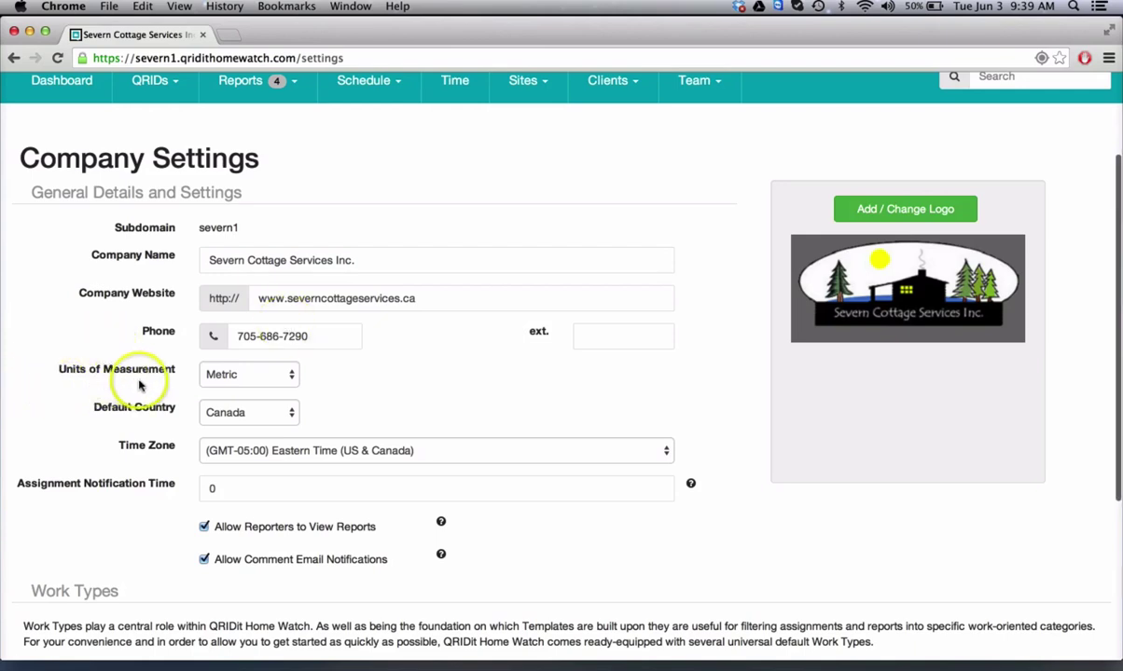
{"action": "left_click", "coordinate": [243, 376]}
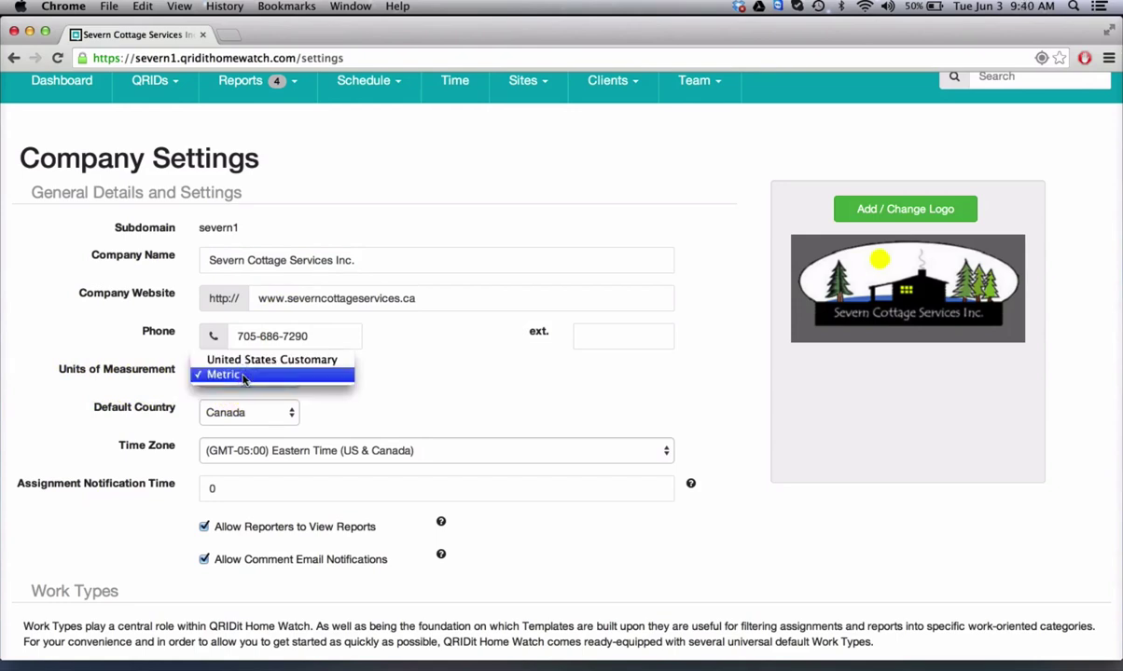
{"action": "left_click", "coordinate": [382, 378]}
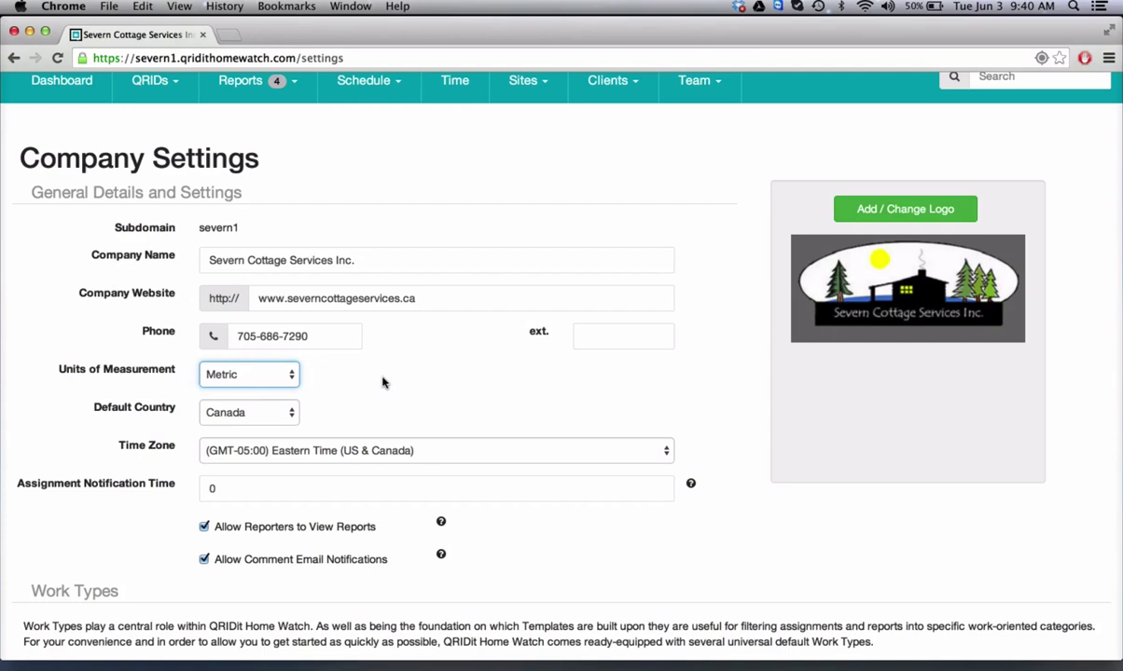
{"action": "scroll", "coordinate": [368, 383], "scroll_direction": "down", "scroll_amount": 2}
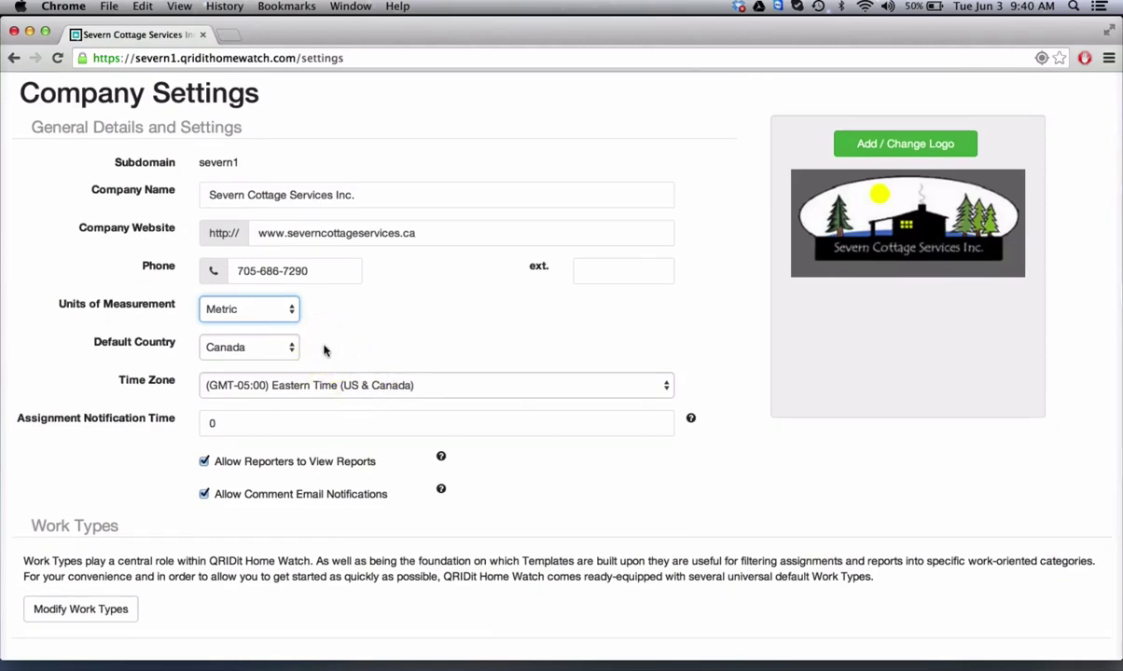
{"action": "left_click", "coordinate": [264, 348]}
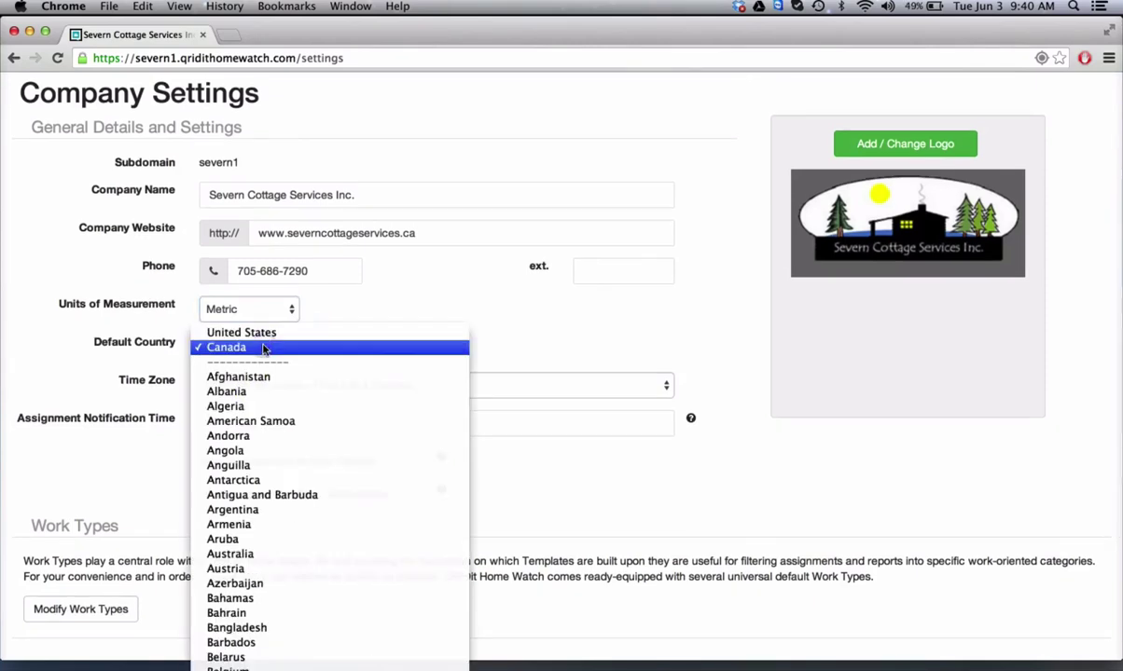
{"action": "left_click", "coordinate": [371, 316]}
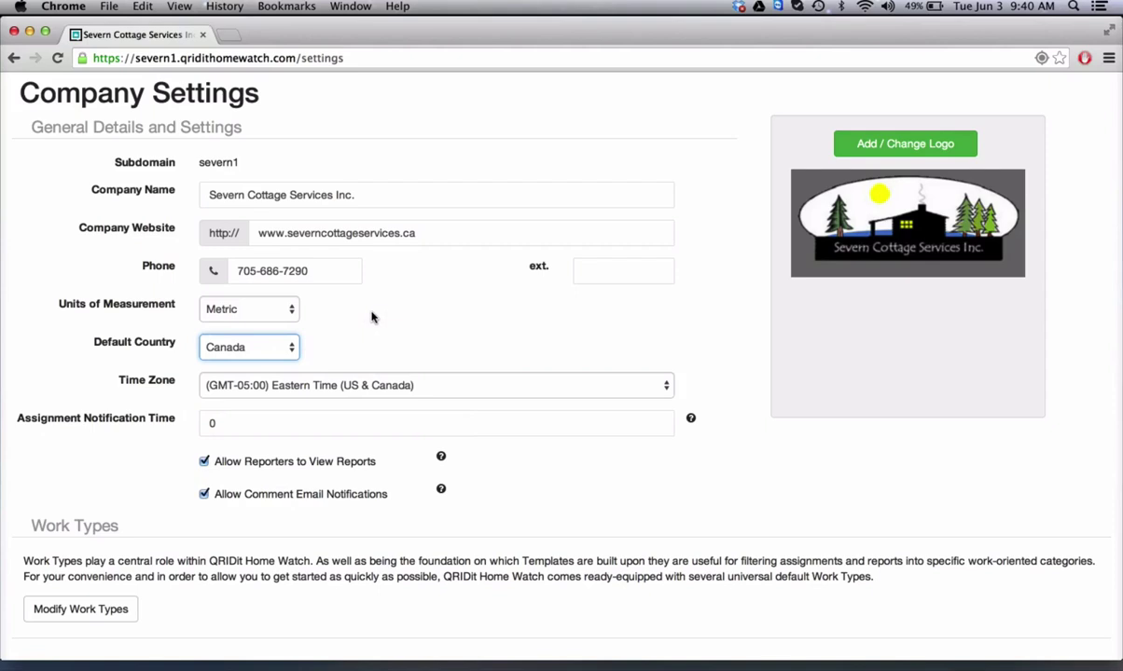
Choose (GMT-05:00) Eastern Time (US & Canada) as the company time zone and save the company settings
{"action": "left_click", "coordinate": [320, 389]}
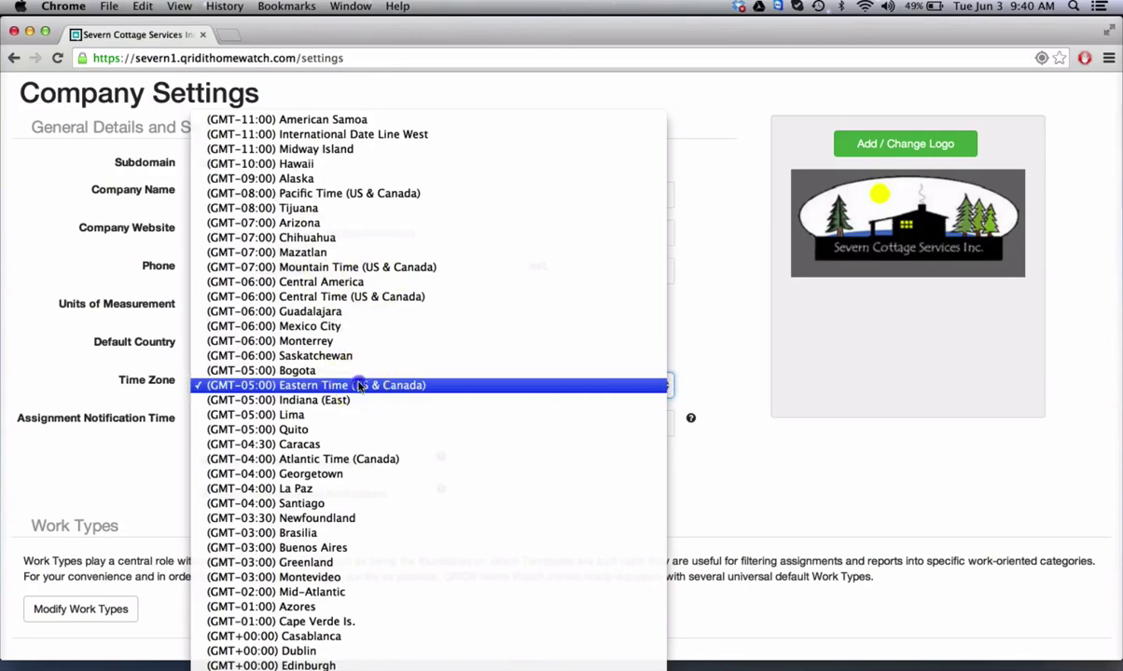
{"action": "left_click", "coordinate": [359, 386]}
{"action": "scroll", "coordinate": [550, 492], "scroll_direction": "down", "scroll_amount": 1}
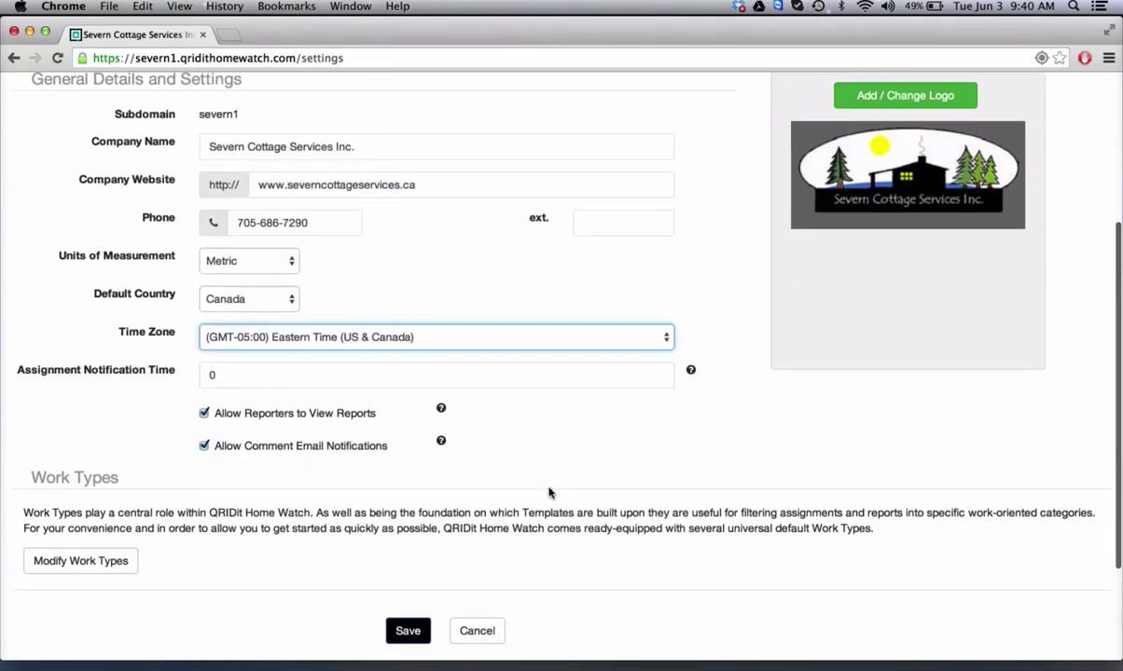
{"action": "scroll", "coordinate": [549, 492], "scroll_direction": "down", "scroll_amount": 1}
{"action": "left_click", "coordinate": [407, 559]}
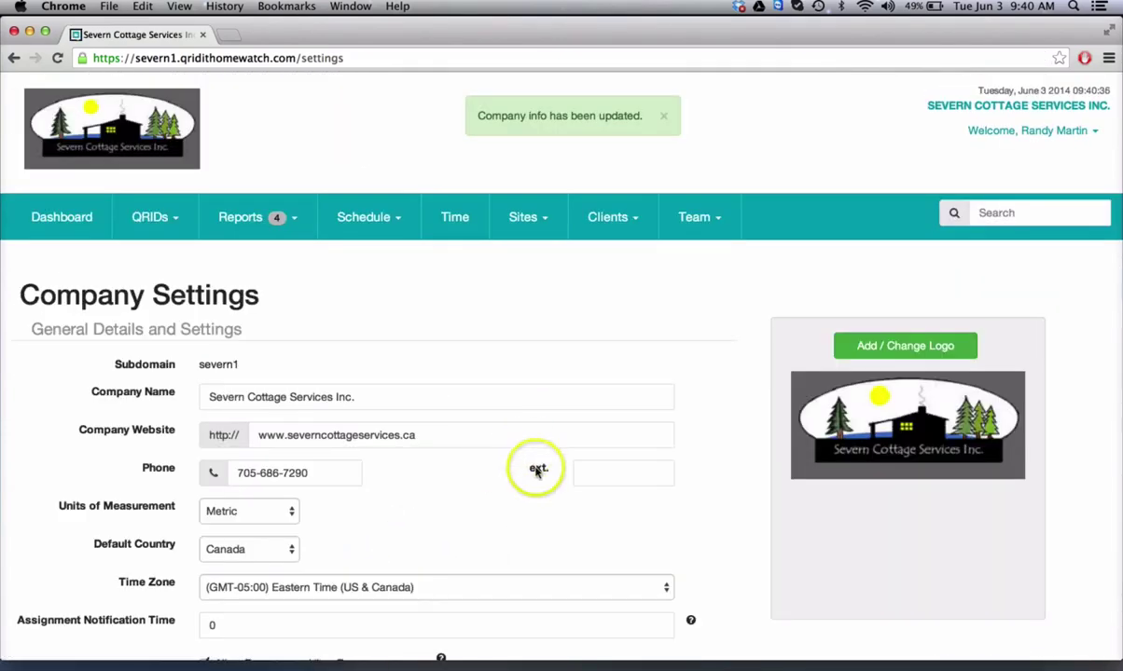
Read the help explanation for the Assignment Notification Time setting
{"action": "scroll", "coordinate": [518, 523], "scroll_direction": "down", "scroll_amount": 5}
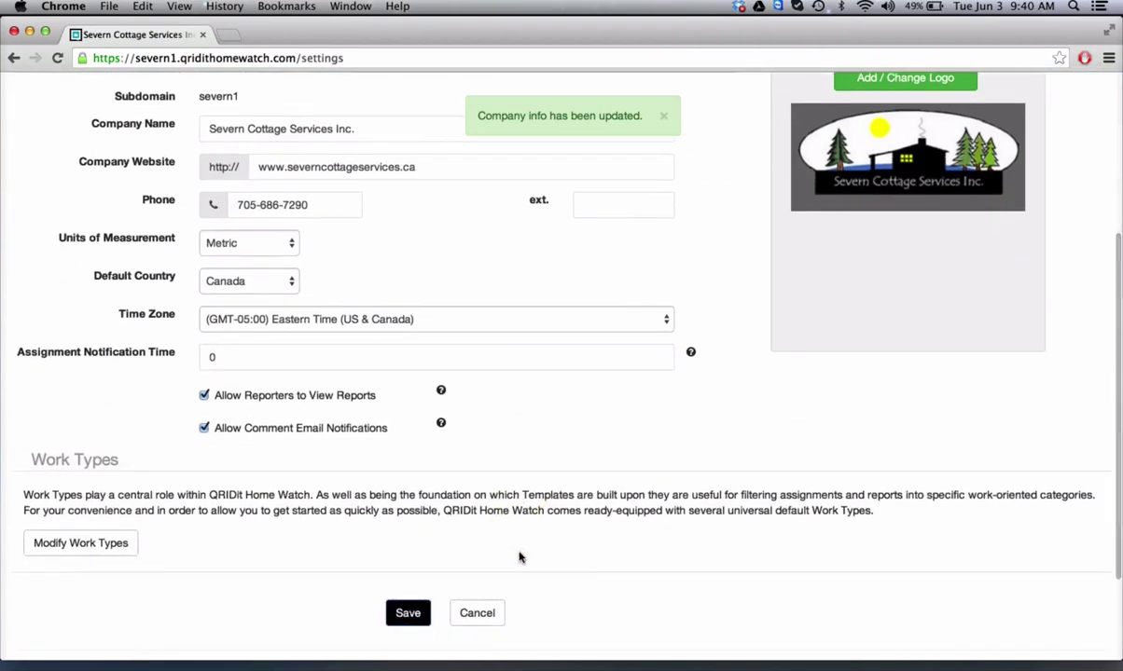
{"action": "mouse_move", "coordinate": [691, 355]}
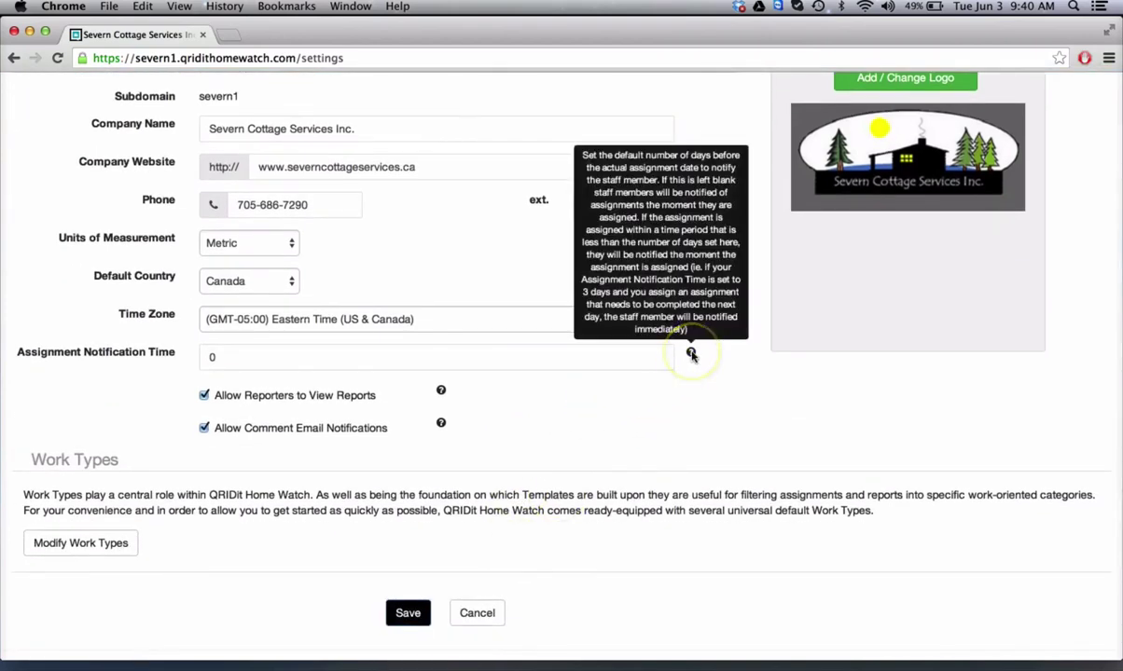
{"action": "mouse_move", "coordinate": [441, 427]}
{"action": "left_click", "coordinate": [585, 390]}
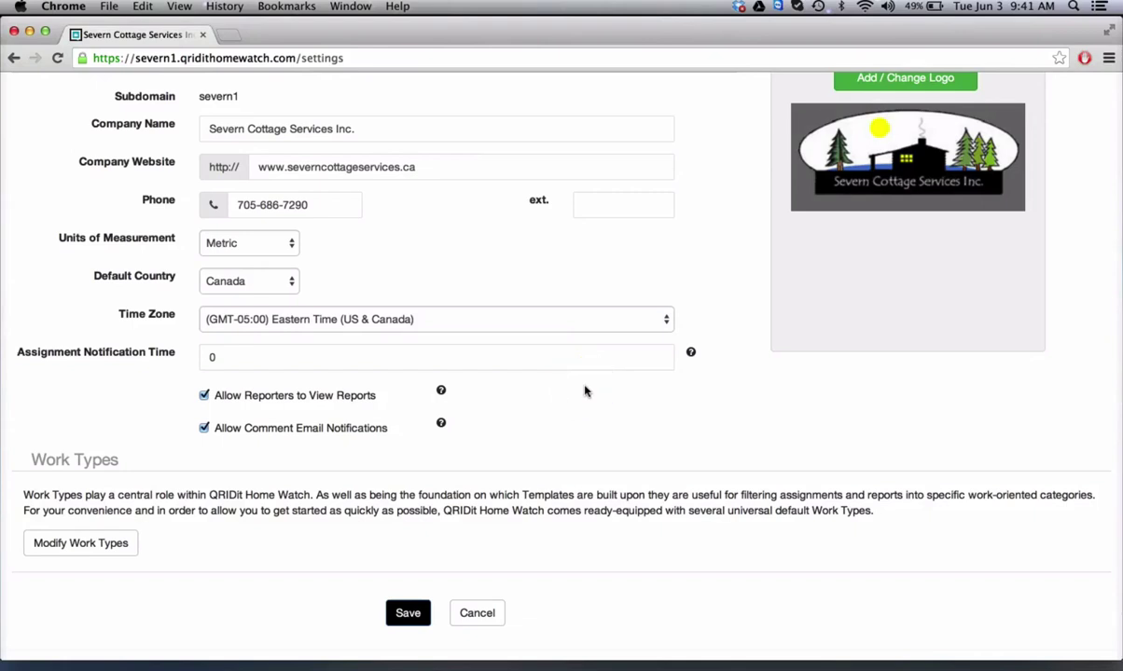
Set the Assignment Notification Time to 3 days
{"action": "left_click", "coordinate": [229, 353]}
{"action": "left_click", "coordinate": [171, 371]}
{"action": "left_click", "coordinate": [250, 360]}
{"action": "left_click", "coordinate": [252, 359]}
{"action": "key", "text": "BackSpace"}
{"action": "type", "text": "3"}
{"action": "left_click", "coordinate": [251, 380]}
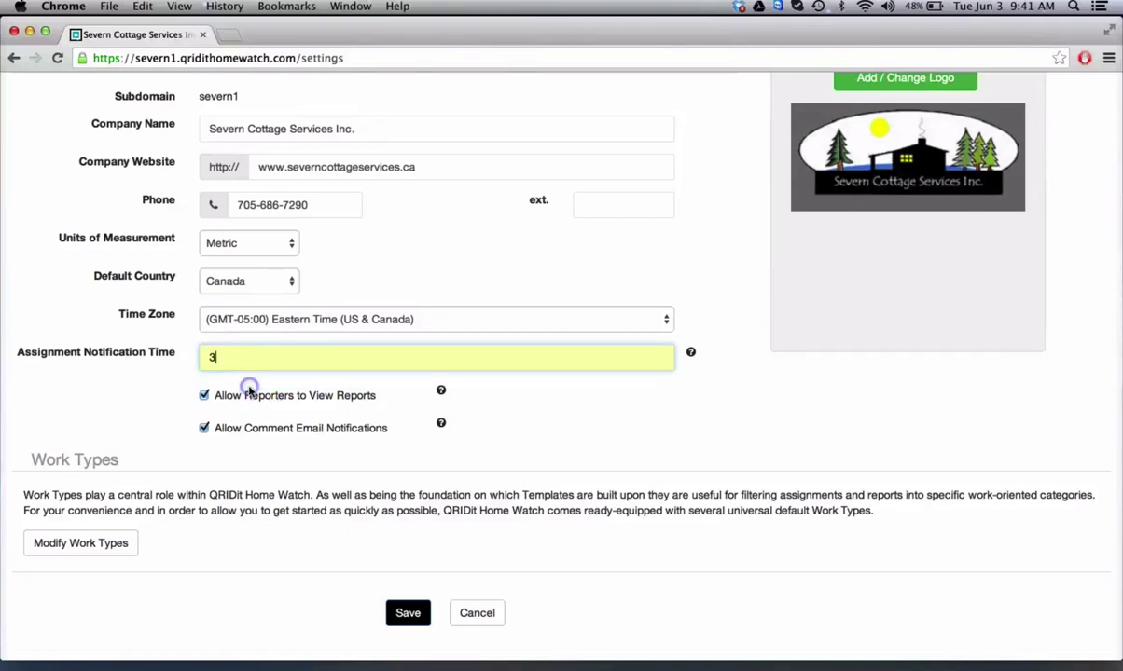
{"action": "left_click", "coordinate": [606, 404]}
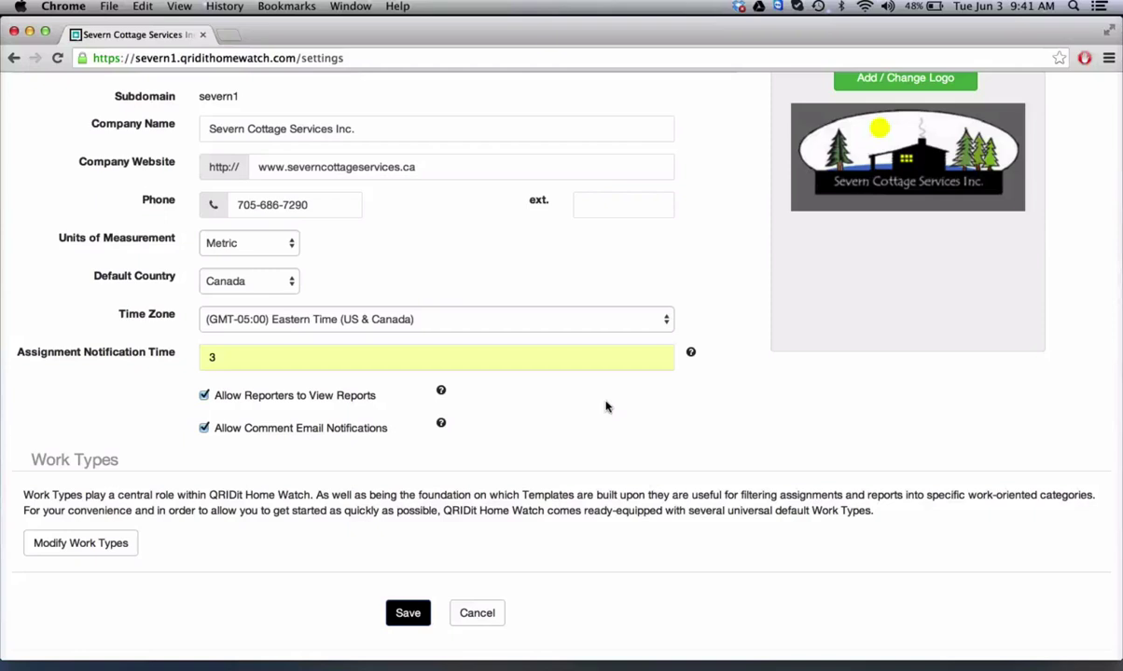
Set the Assignment Notification Time back to 0 days
{"action": "left_click", "coordinate": [251, 356]}
{"action": "key", "text": "BackSpace"}
{"action": "type", "text": "0"}
{"action": "left_click", "coordinate": [284, 380]}
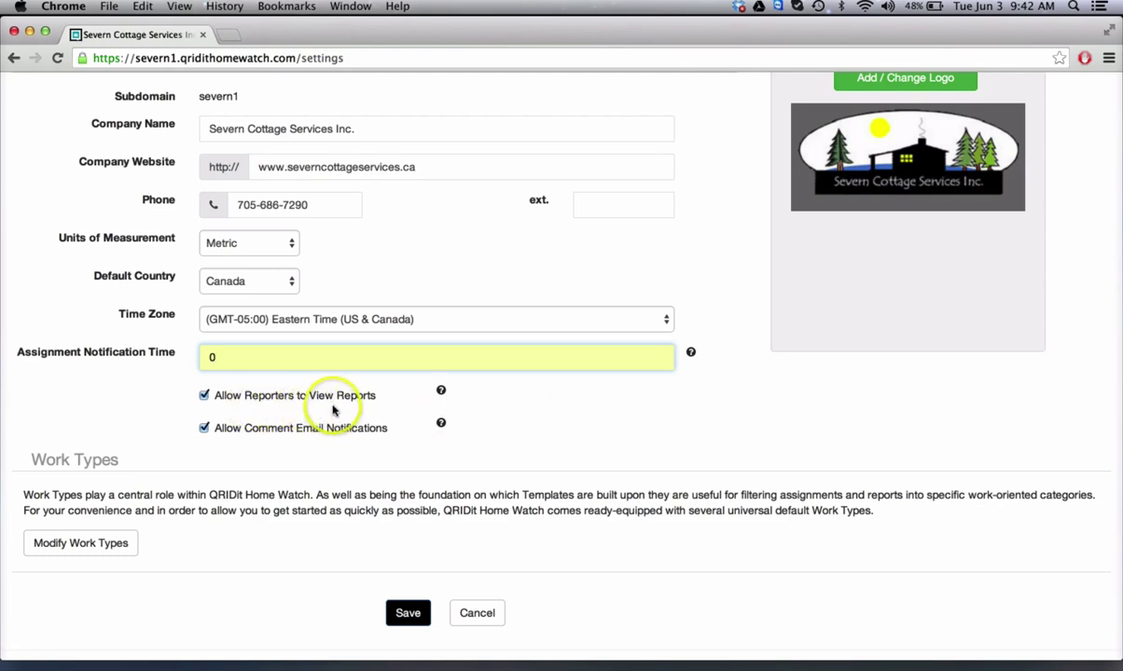
Read the help for Allow Reporters to View Reports and Allow Comment Email Notifications, switching each option off and on again
{"action": "mouse_move", "coordinate": [441, 391]}
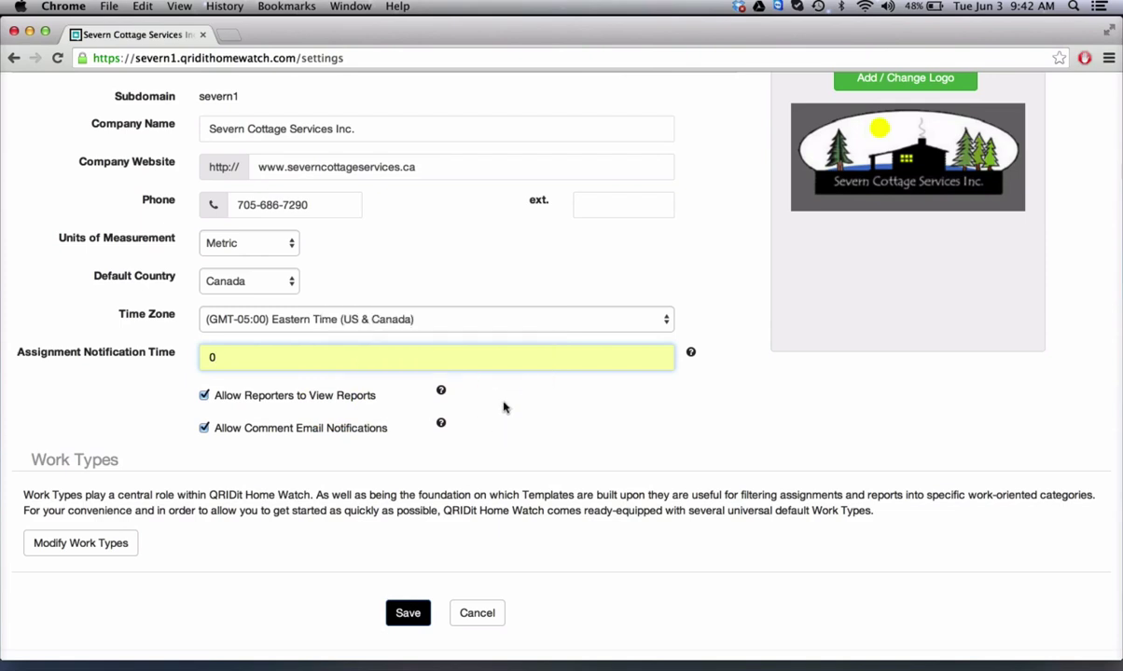
{"action": "left_click", "coordinate": [205, 396]}
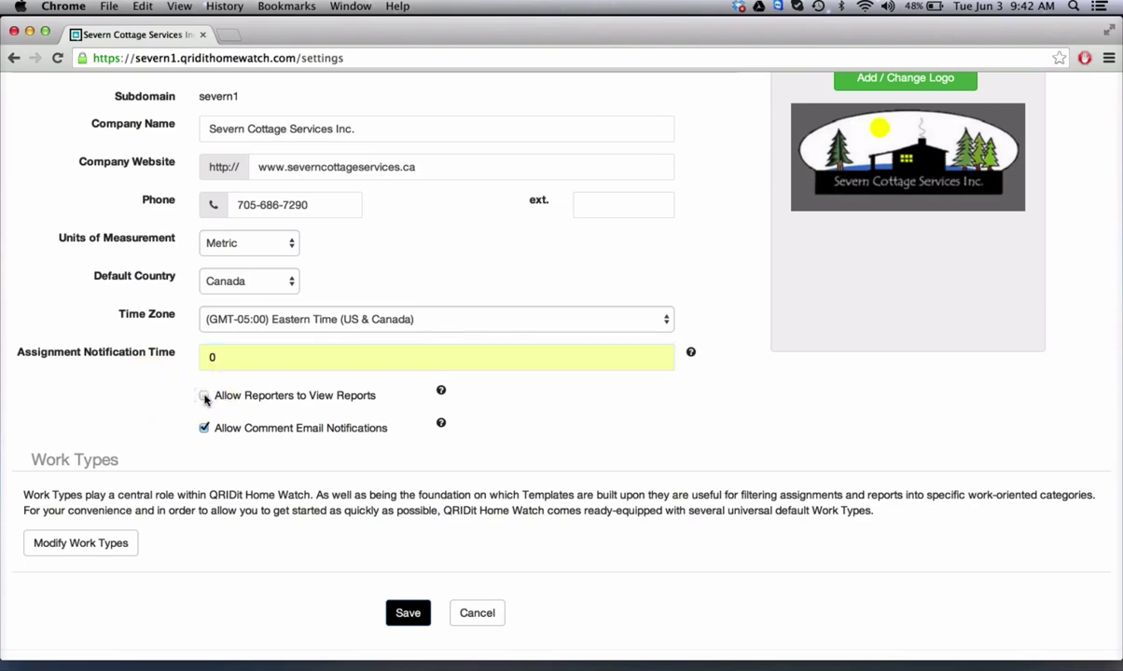
{"action": "left_click", "coordinate": [204, 396]}
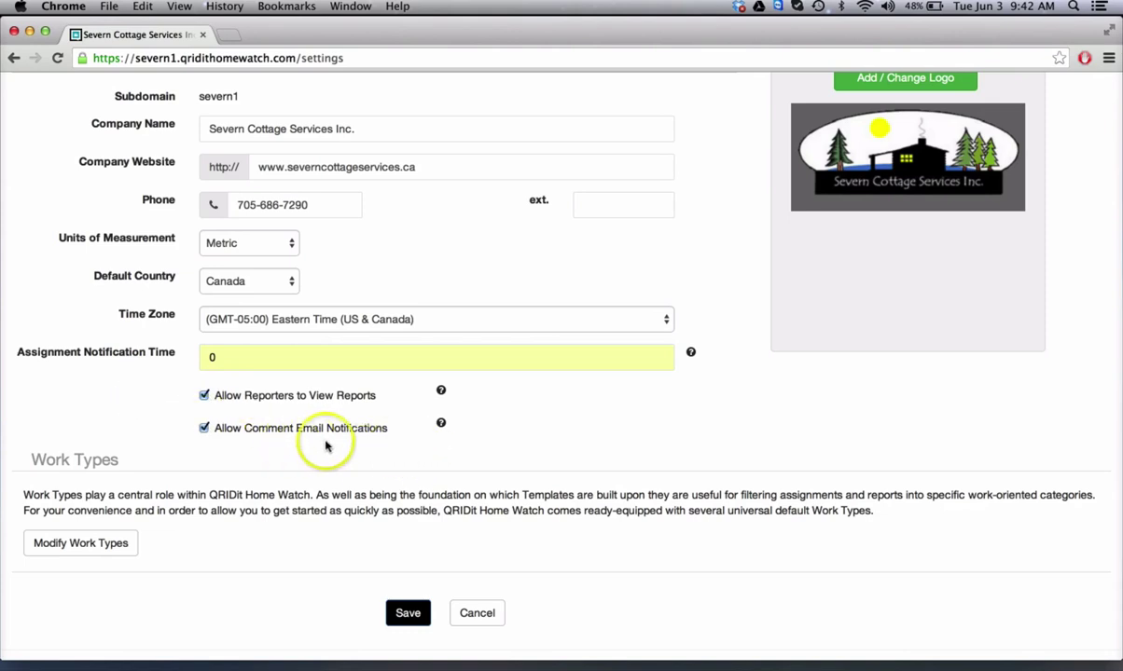
{"action": "mouse_move", "coordinate": [441, 424]}
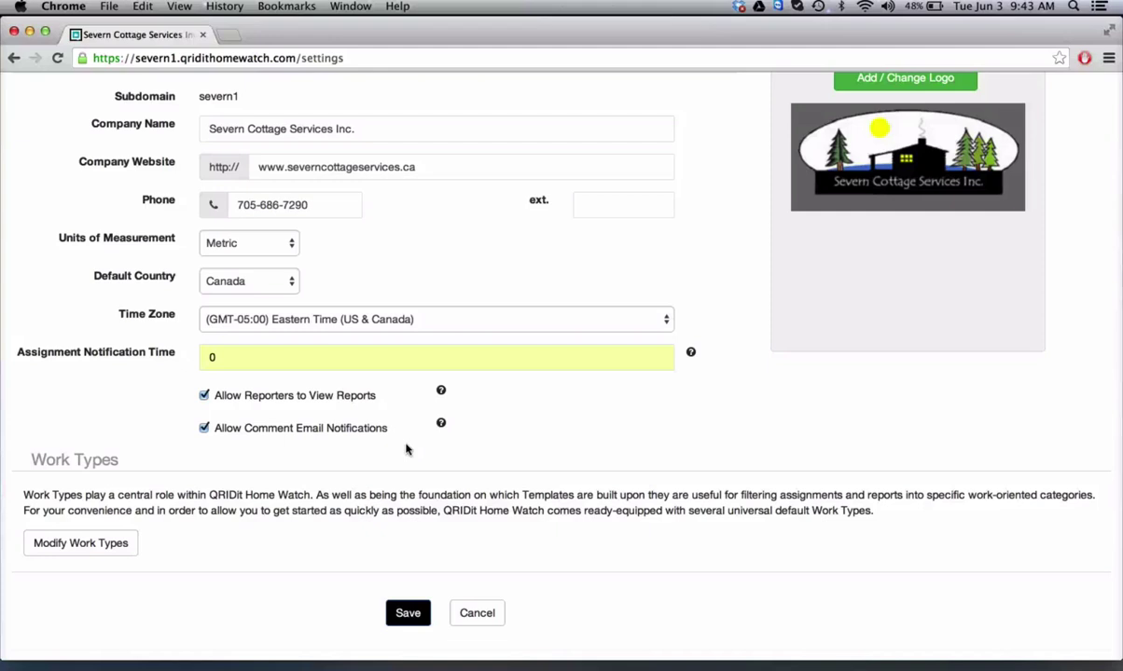
{"action": "left_click", "coordinate": [204, 428]}
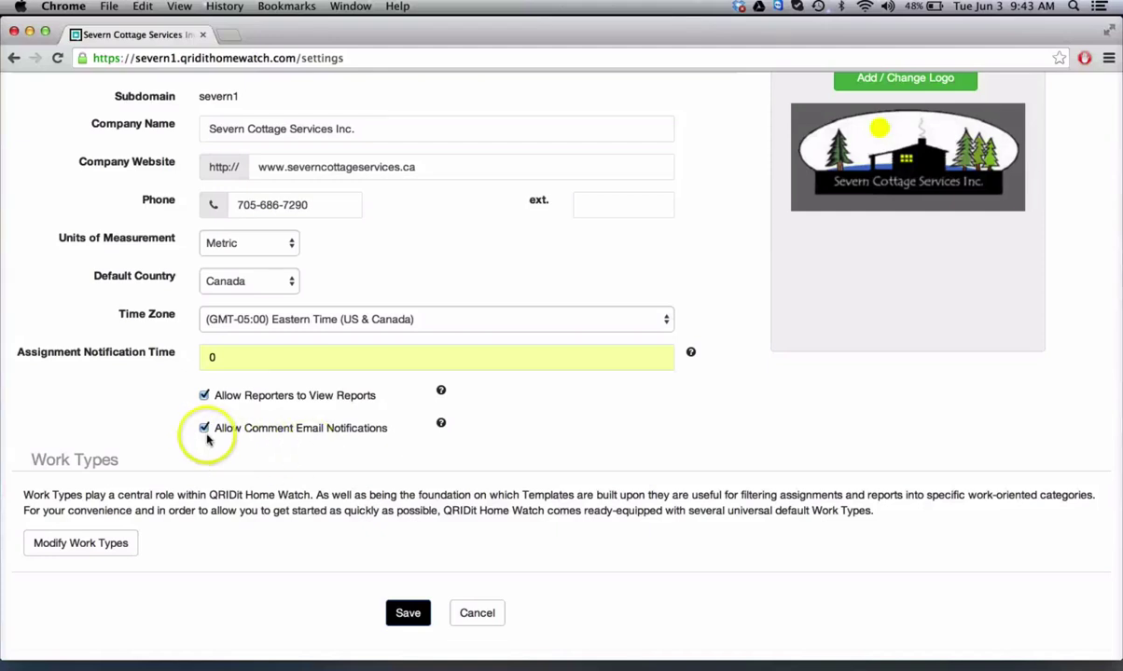
{"action": "left_click", "coordinate": [203, 428]}
Open the company's work types for modification and view the existing list
{"action": "scroll", "coordinate": [171, 460], "scroll_direction": "down", "scroll_amount": 2}
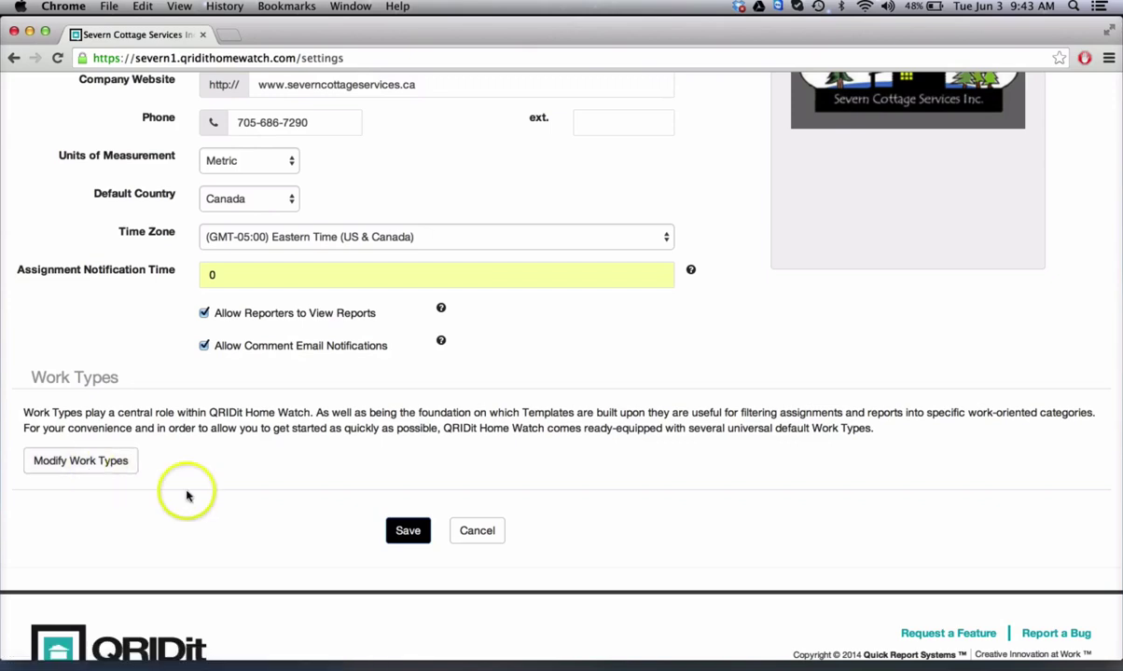
{"action": "left_click", "coordinate": [109, 463]}
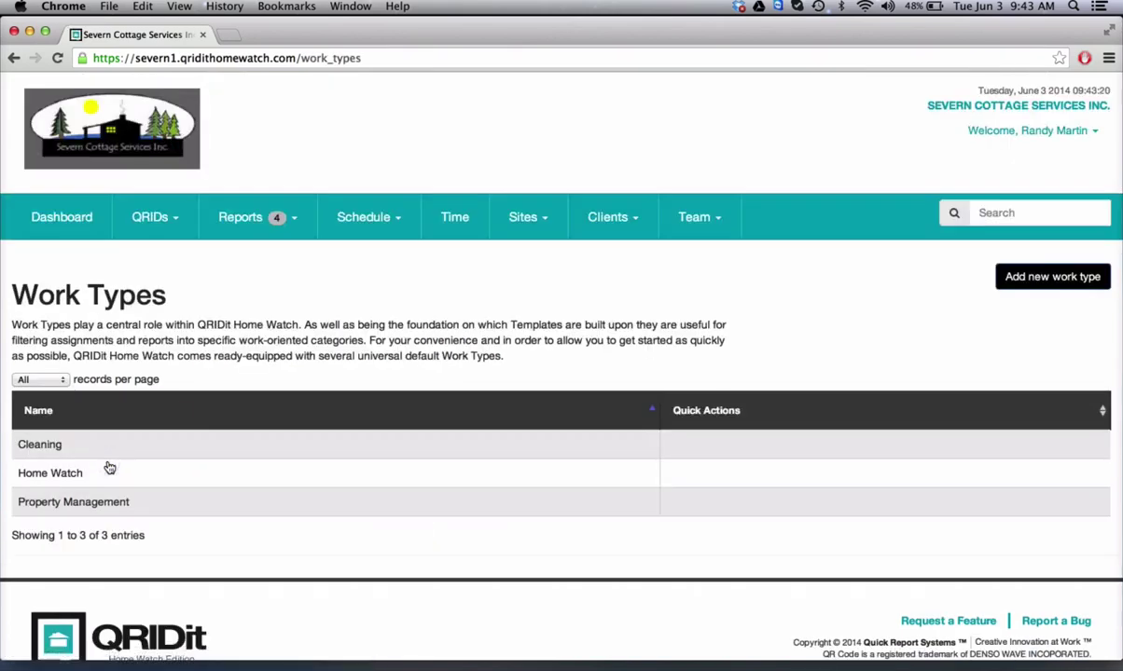
{"action": "scroll", "coordinate": [396, 362], "scroll_direction": "down", "scroll_amount": 1}
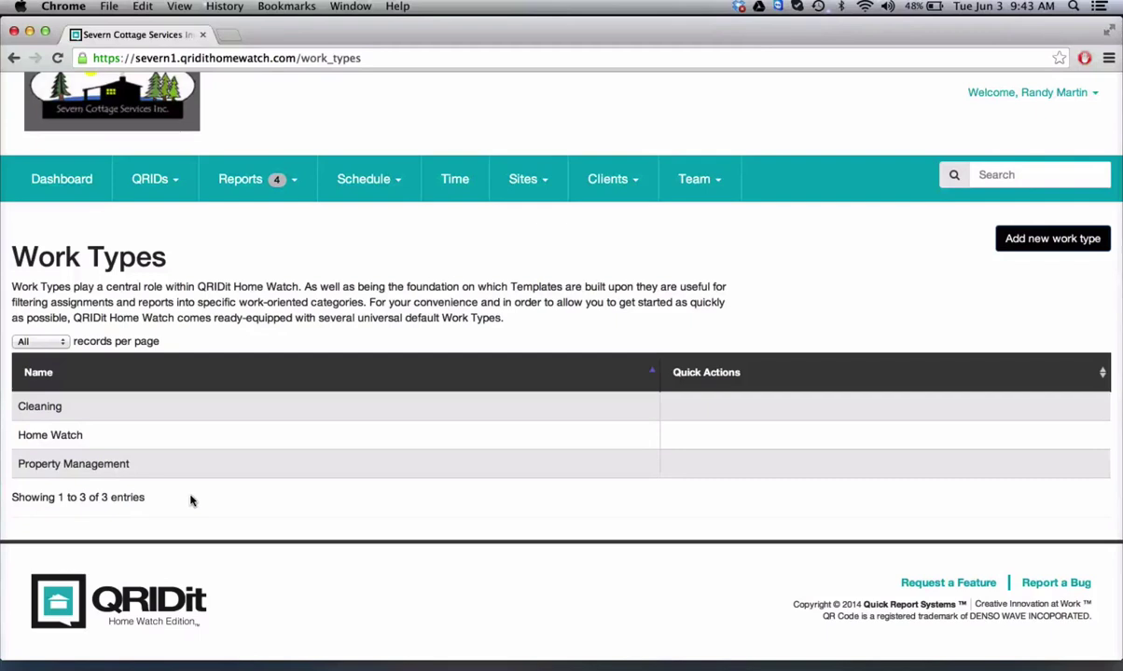
Add a new work type named Landscaping to the company's work types
{"action": "left_click", "coordinate": [1044, 242]}
{"action": "left_click", "coordinate": [1048, 240]}
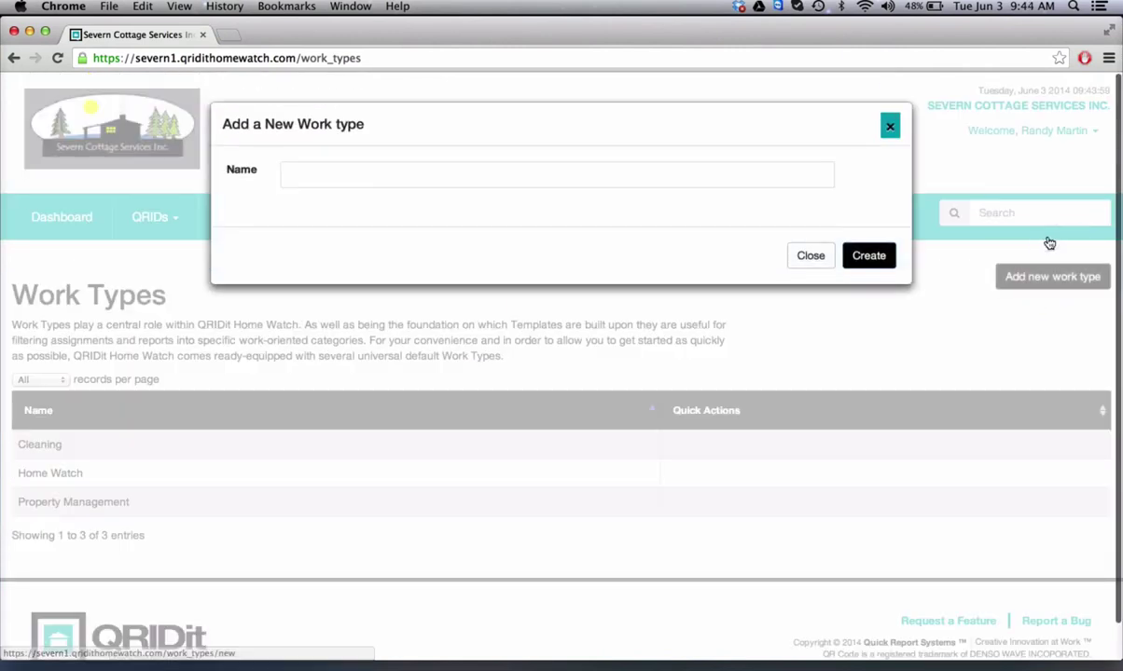
{"action": "left_click", "coordinate": [383, 171]}
{"action": "type", "text": "L"}
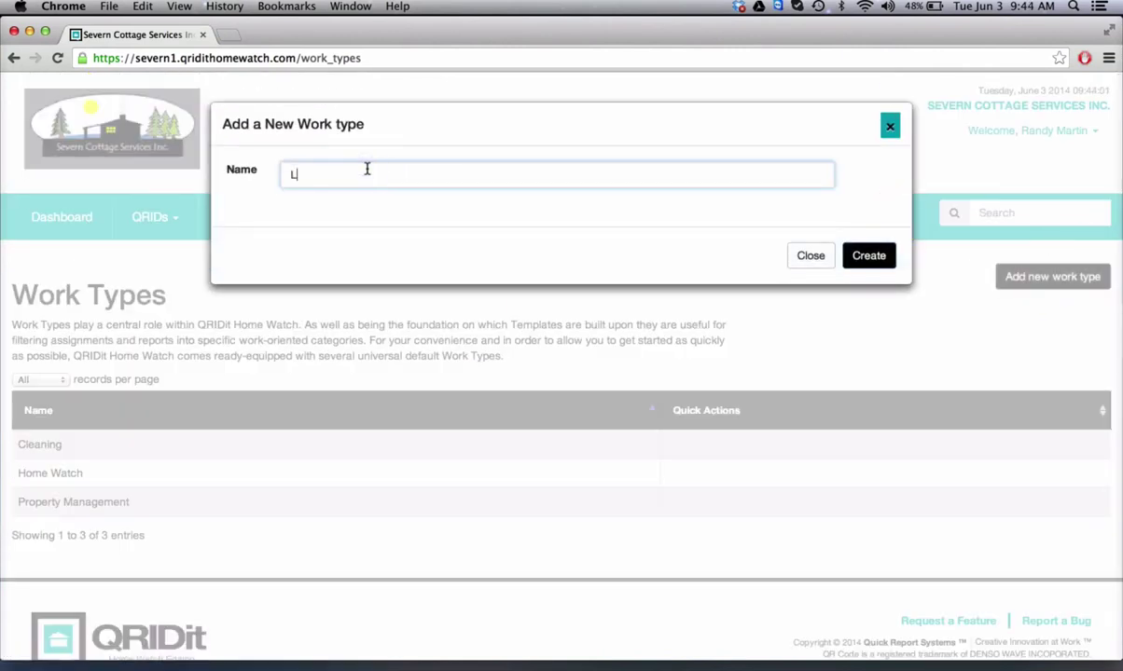
{"action": "type", "text": "andscaping"}
{"action": "left_click", "coordinate": [377, 156]}
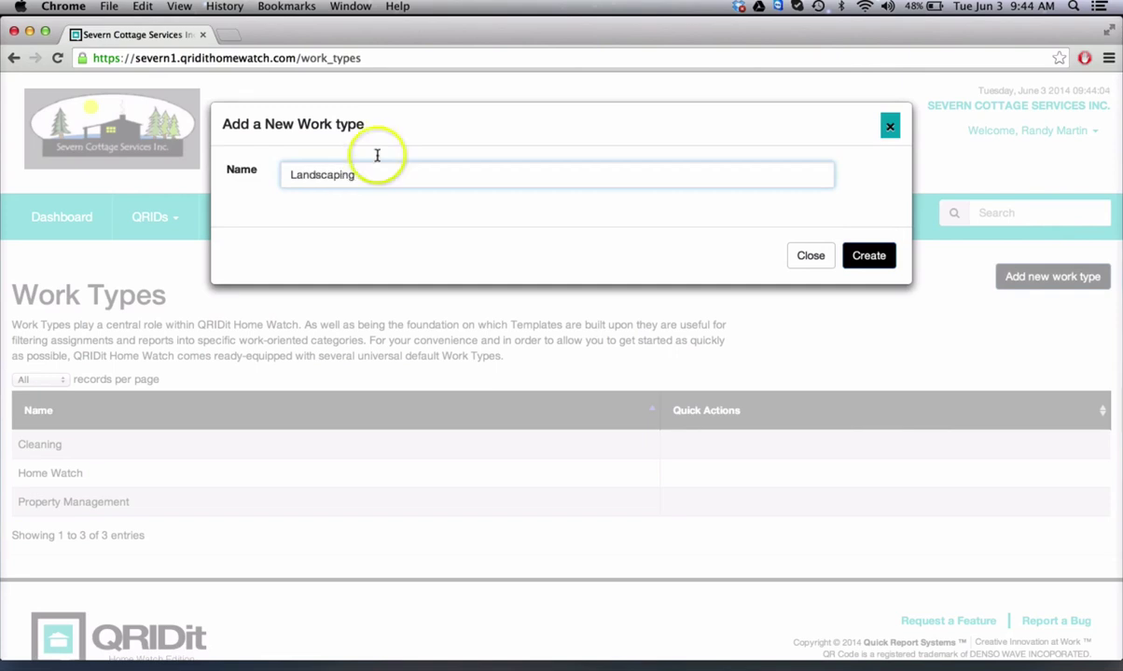
{"action": "left_click", "coordinate": [868, 258]}
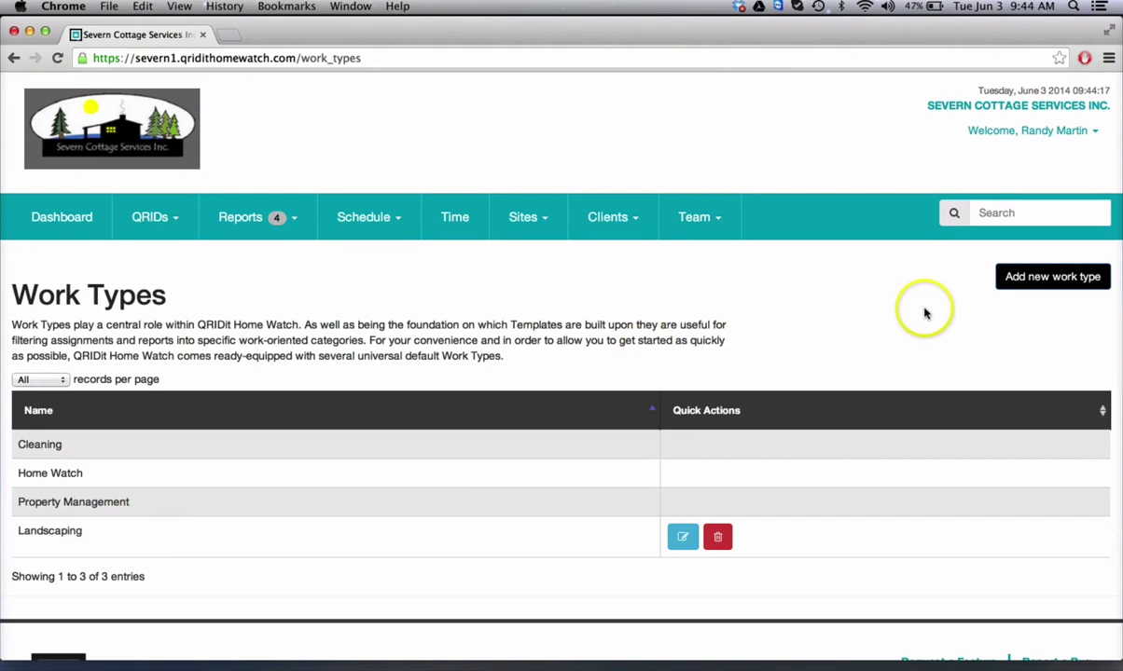
Open the billing information, view the invoice for the April 25th to May 25th 2014 period, and return to the billing page
{"action": "left_click", "coordinate": [1050, 131]}
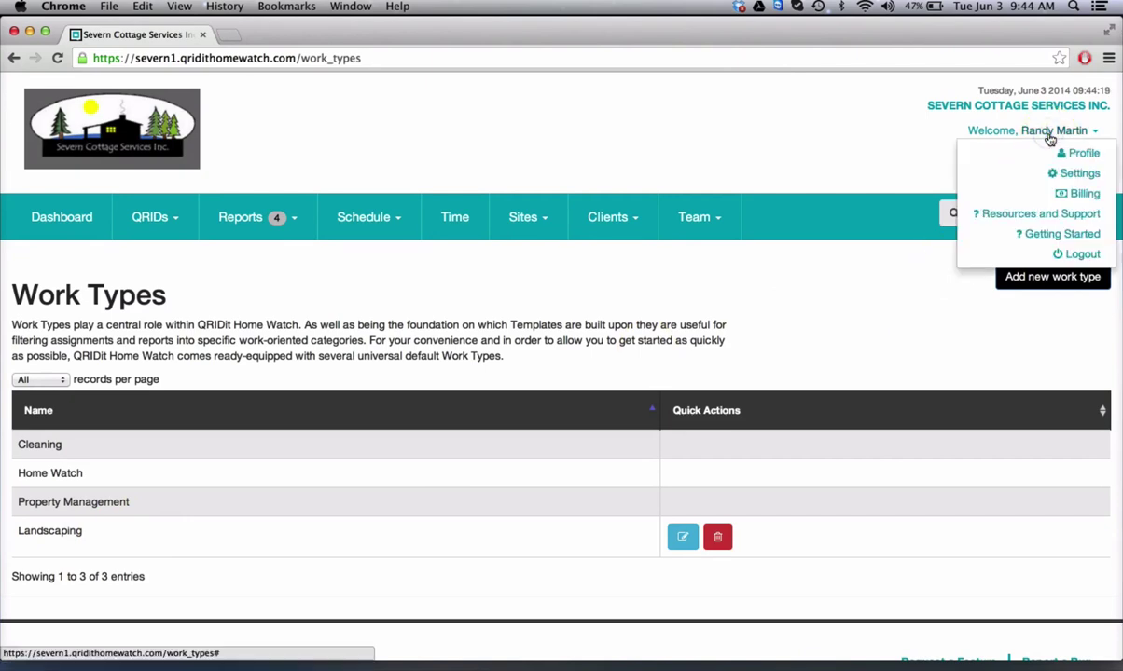
{"action": "left_click", "coordinate": [1072, 190]}
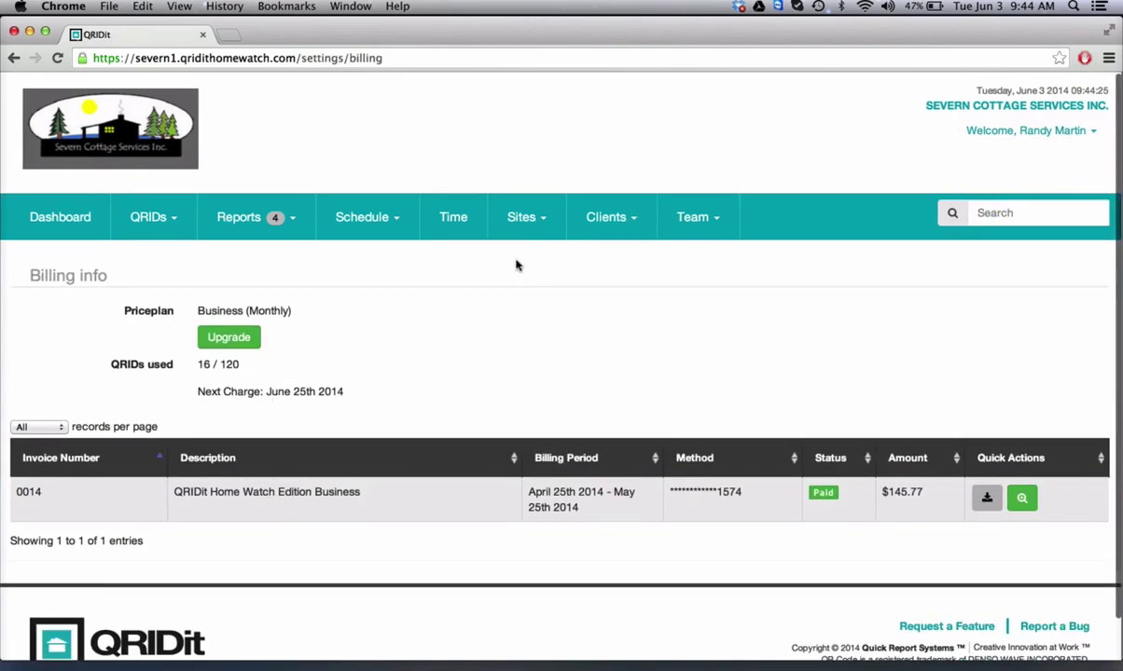
{"action": "scroll", "coordinate": [516, 266], "scroll_direction": "down", "scroll_amount": 2}
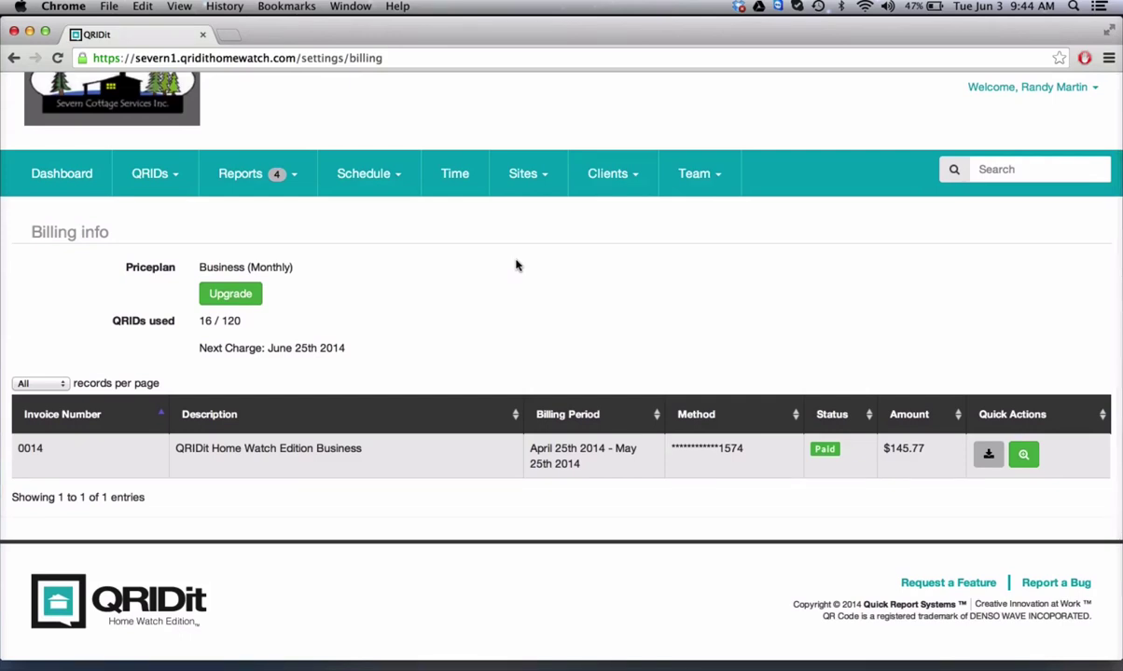
{"action": "left_click", "coordinate": [1025, 455]}
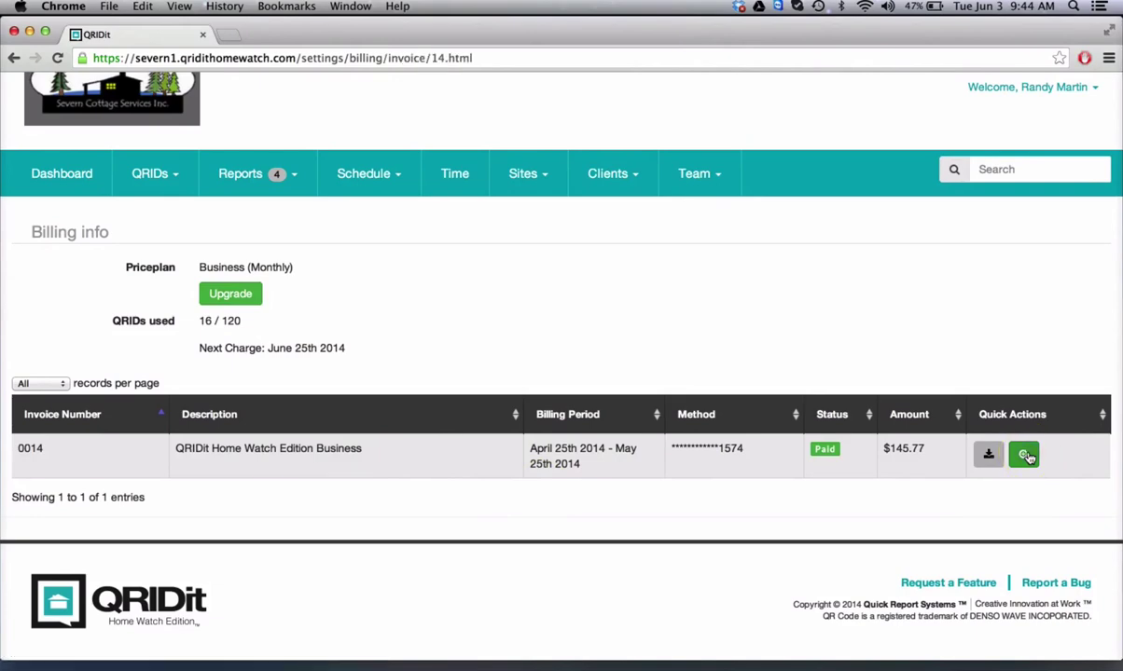
{"action": "scroll", "coordinate": [791, 444], "scroll_direction": "down", "scroll_amount": 4}
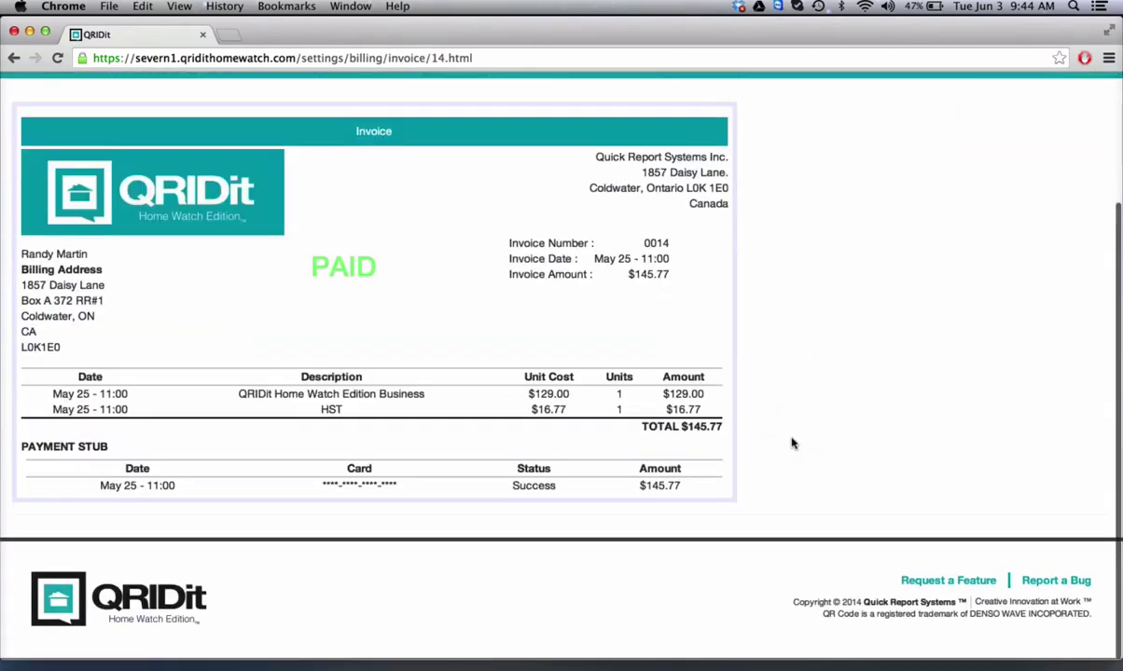
{"action": "scroll", "coordinate": [792, 444], "scroll_direction": "up", "scroll_amount": 2}
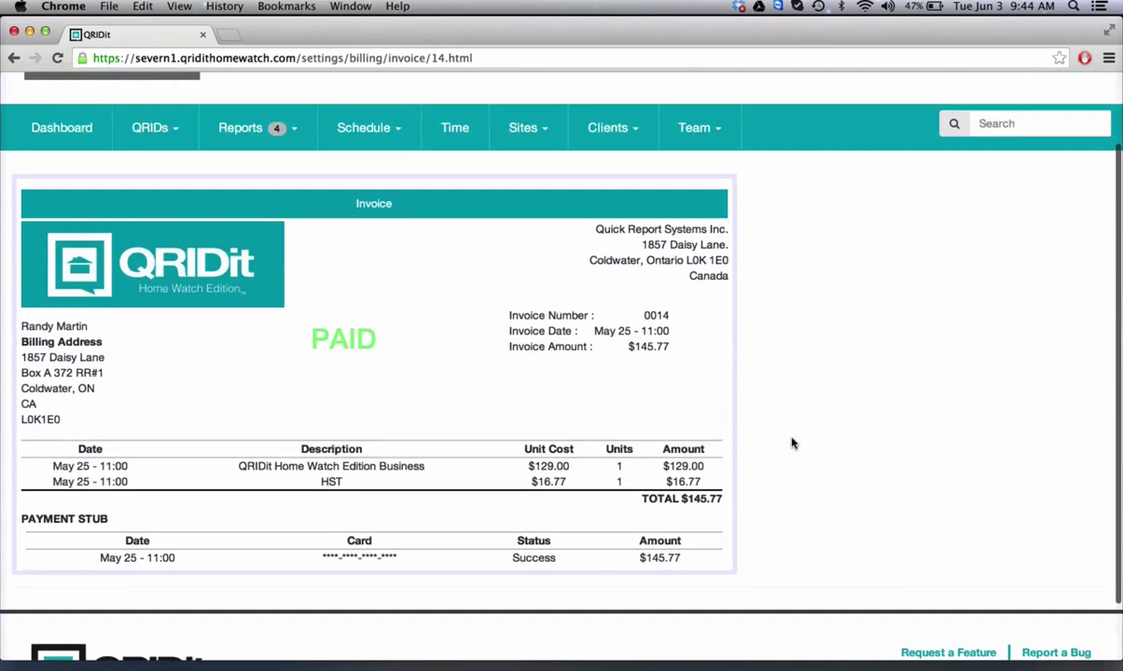
{"action": "scroll", "coordinate": [792, 444], "scroll_direction": "up", "scroll_amount": 1}
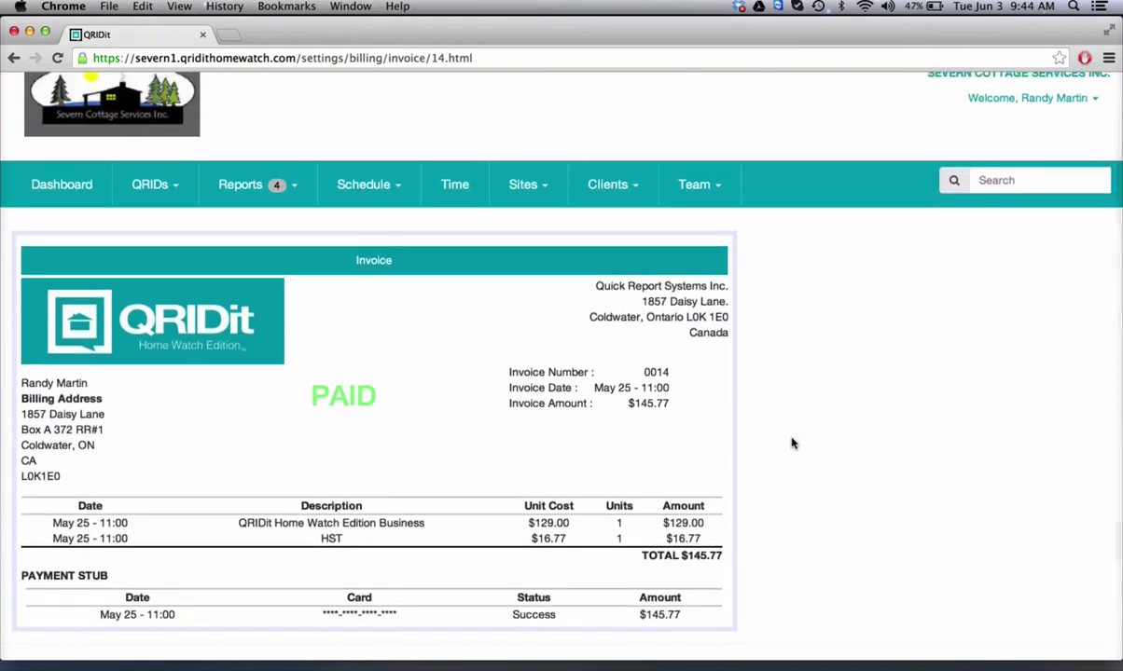
{"action": "left_click", "coordinate": [1049, 101]}
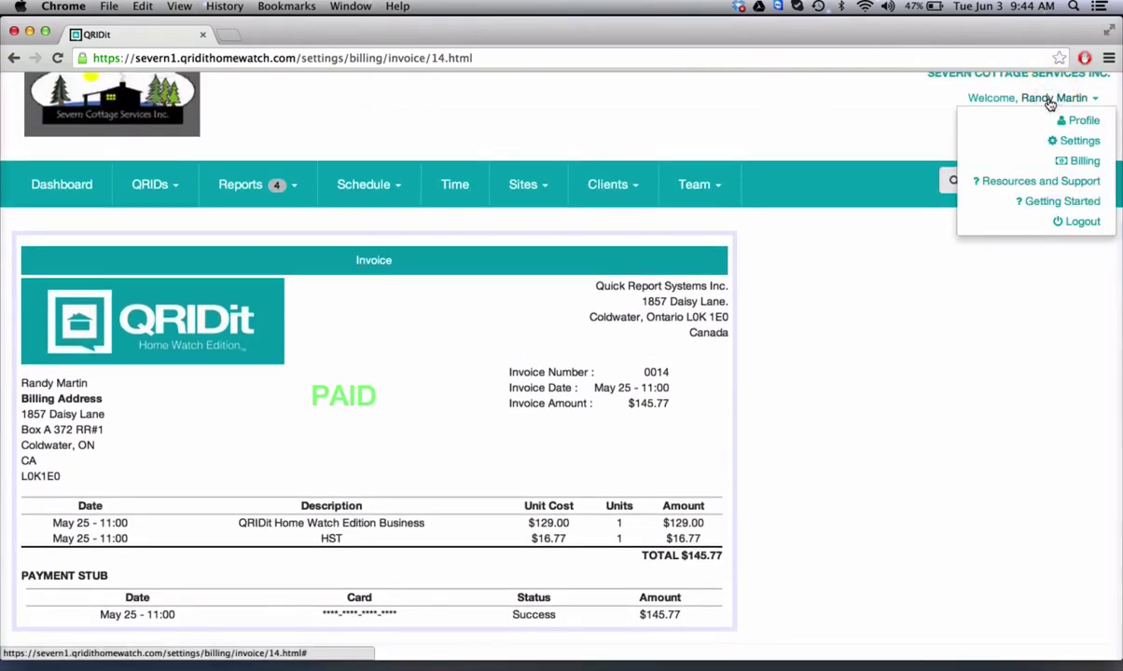
{"action": "left_click", "coordinate": [1073, 161]}
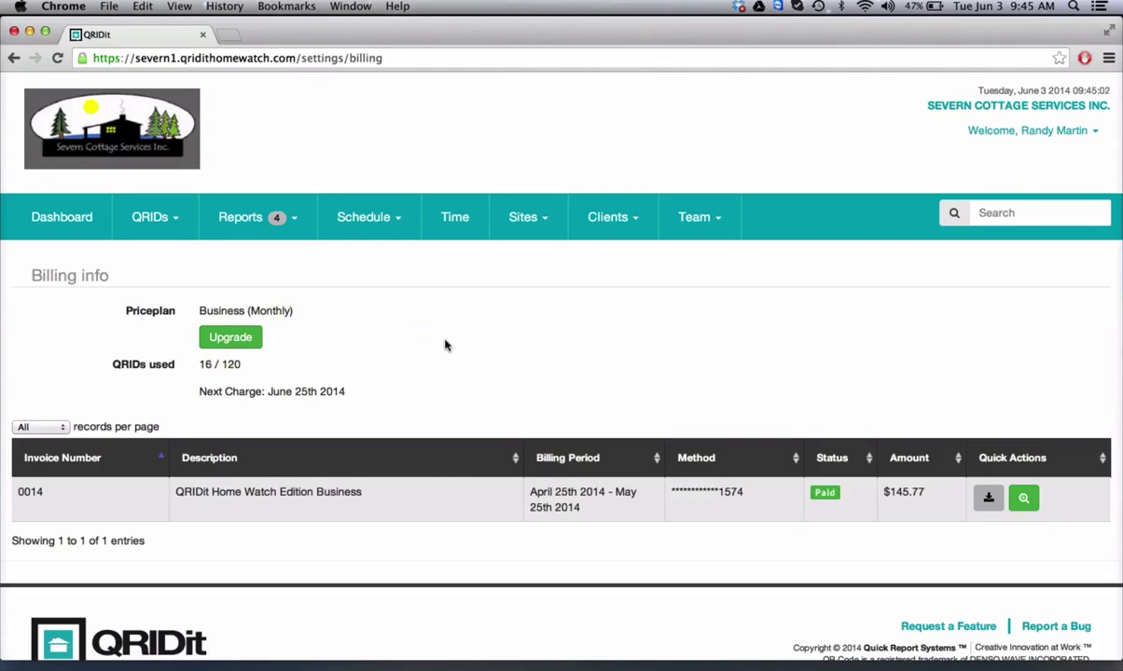
Open the Resources and Support page and read the Support section
{"action": "left_click", "coordinate": [1049, 132]}
{"action": "left_click", "coordinate": [1072, 214]}
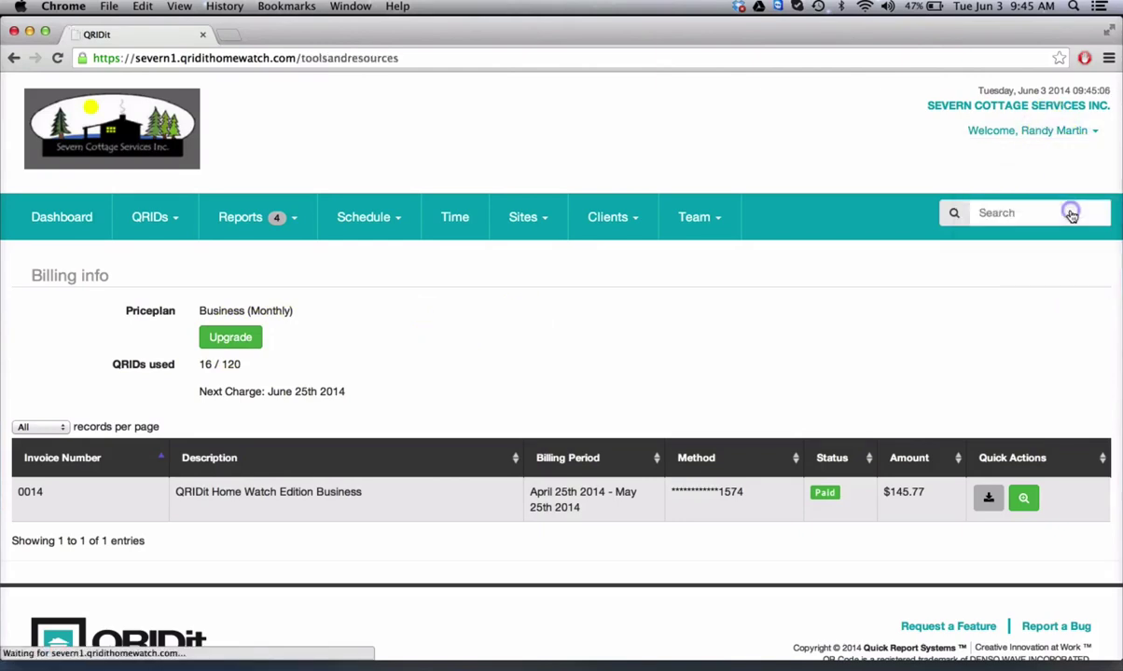
{"action": "scroll", "coordinate": [532, 481], "scroll_direction": "down", "scroll_amount": 3}
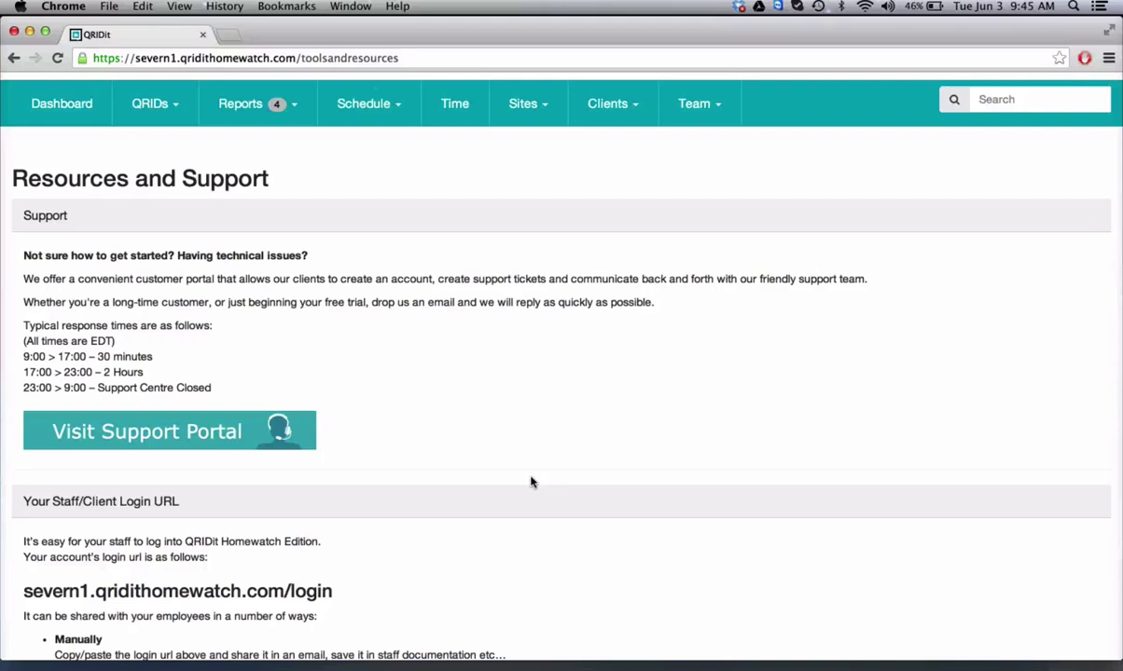
Visit the support portal, view the new support ticket form and its contact choices, and close the portal without submitting
{"action": "left_click", "coordinate": [118, 438]}
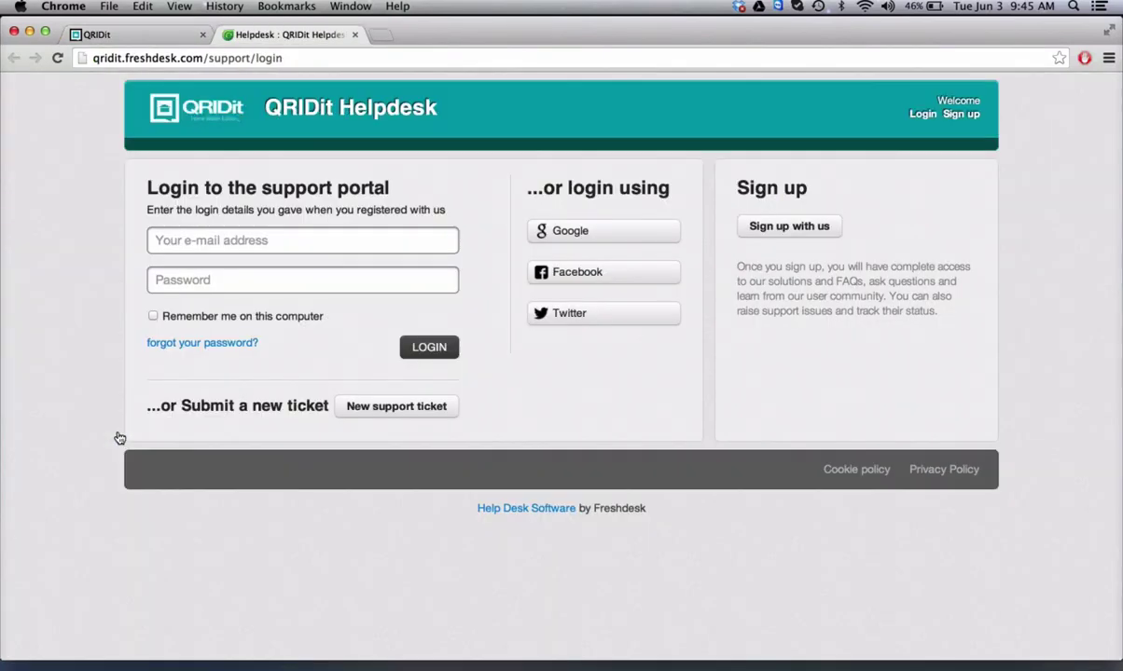
{"action": "left_click", "coordinate": [378, 407]}
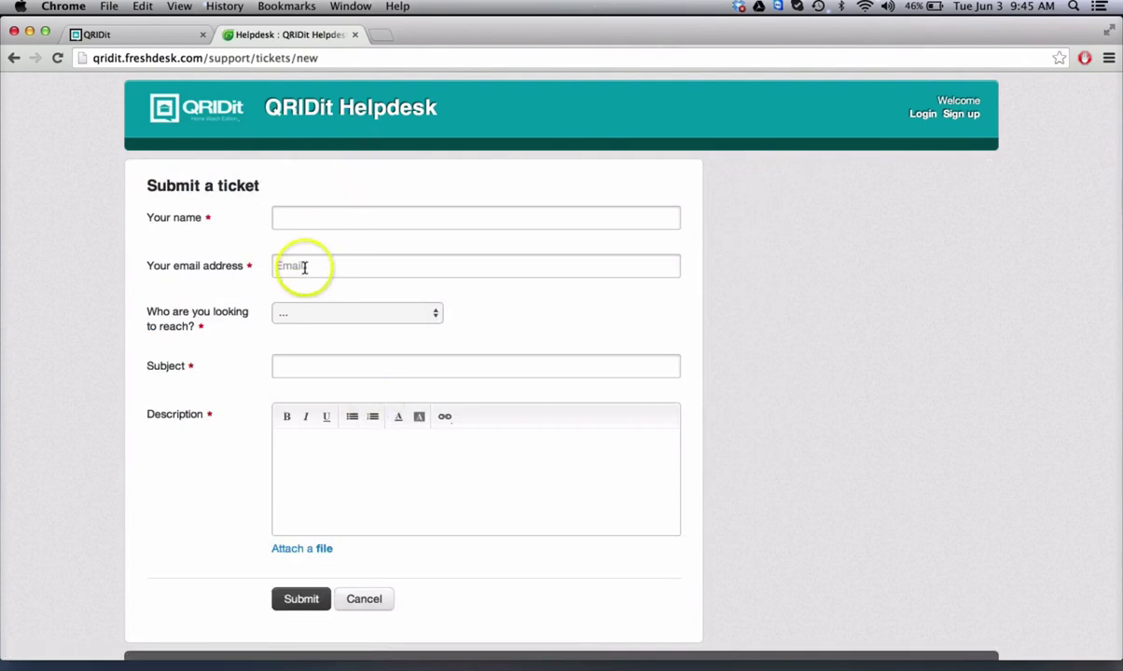
{"action": "left_click", "coordinate": [324, 317]}
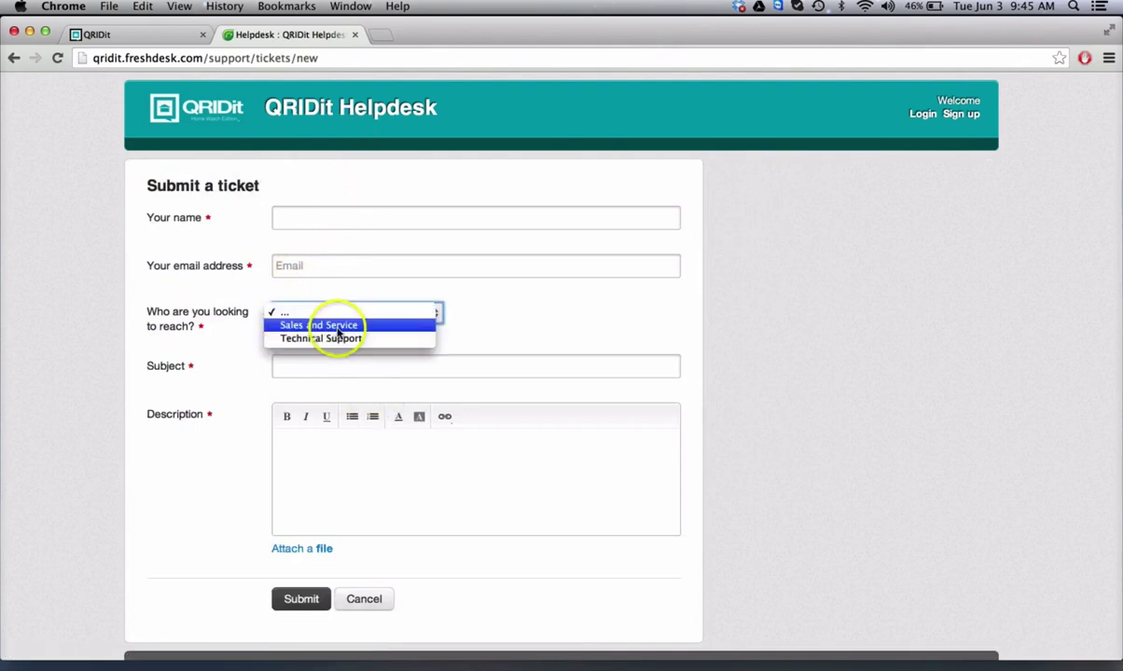
{"action": "left_click", "coordinate": [554, 326]}
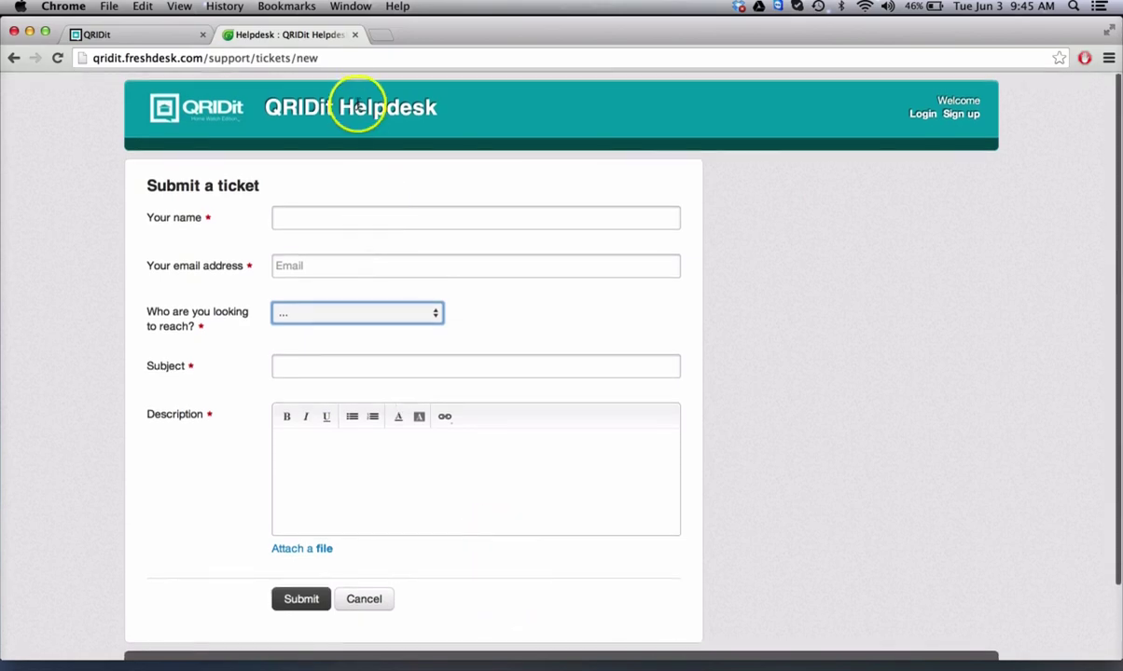
{"action": "left_click", "coordinate": [355, 36]}
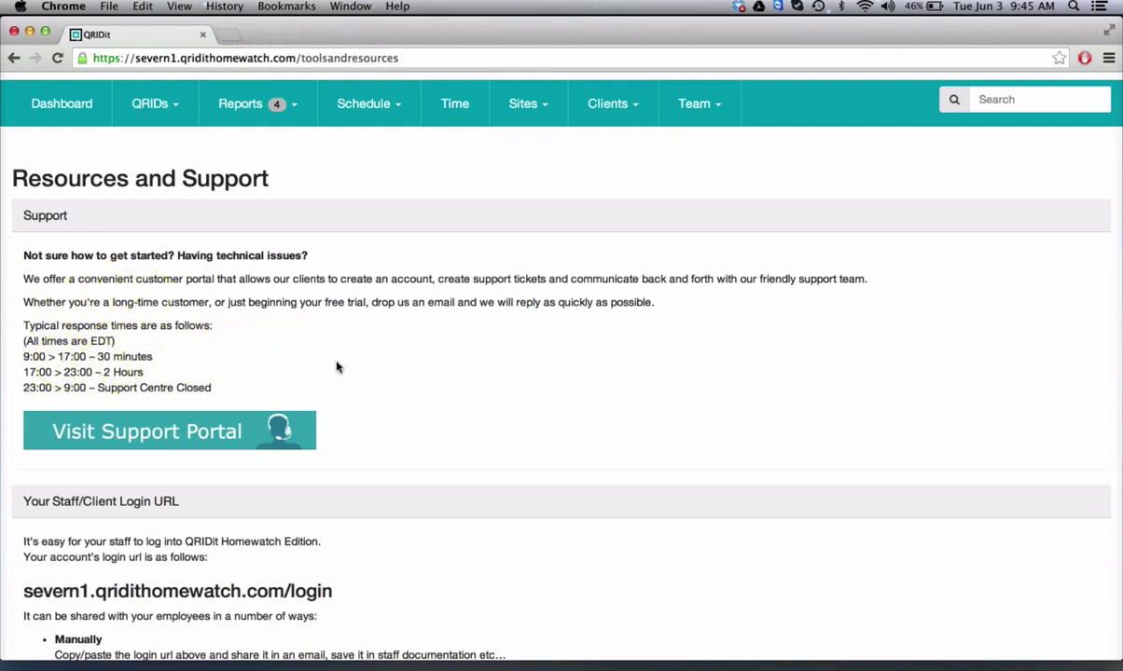
Read the Staff/Client Login URL section and its suggested ways of sharing the login address
{"action": "left_click", "coordinate": [426, 546]}
{"action": "scroll", "coordinate": [427, 547], "scroll_direction": "down", "scroll_amount": 5}
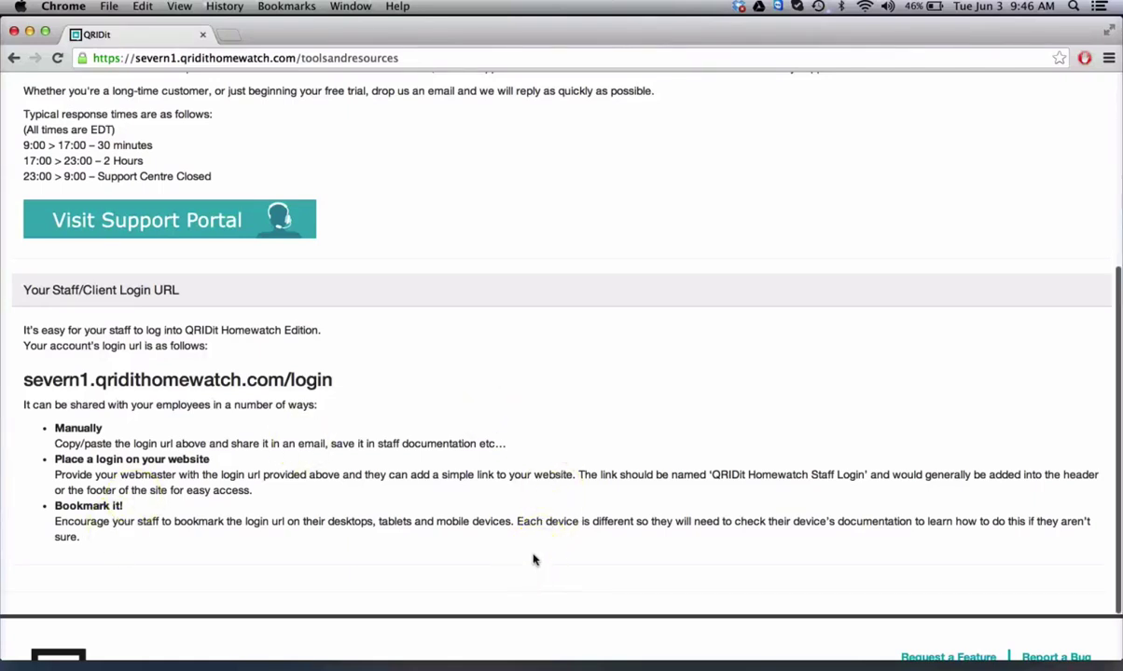
{"action": "scroll", "coordinate": [533, 560], "scroll_direction": "up", "scroll_amount": 5}
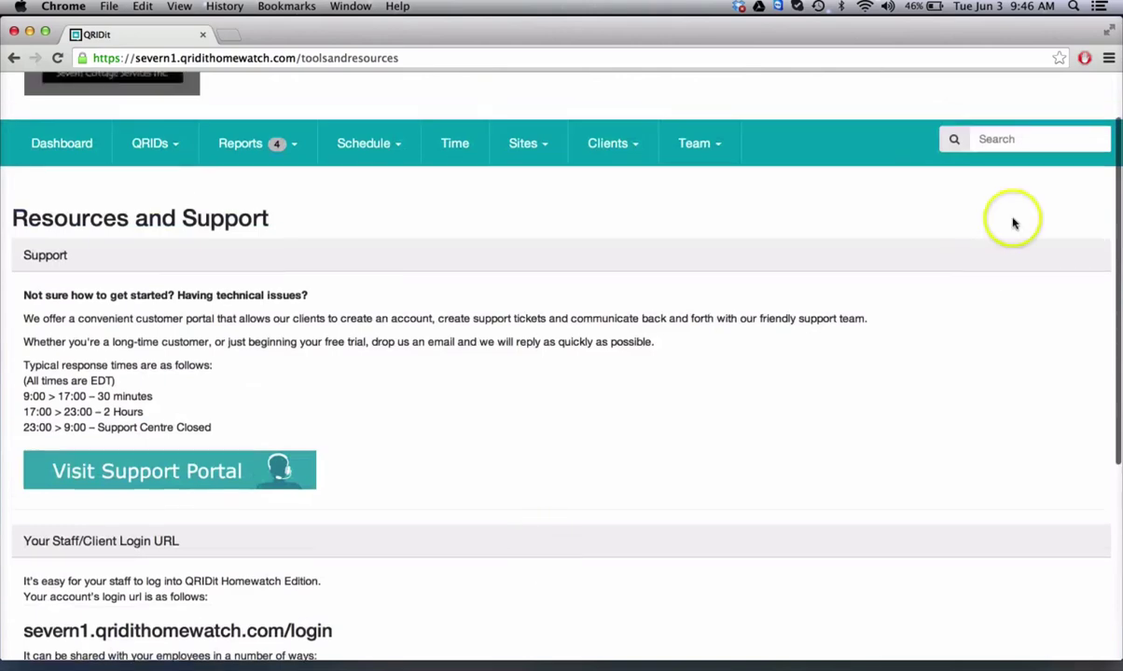
{"action": "scroll", "coordinate": [1014, 227], "scroll_direction": "up", "scroll_amount": 3}
Open the Getting Started guide and read its Add a Client page
{"action": "left_click", "coordinate": [1036, 136]}
{"action": "left_click", "coordinate": [1044, 233]}
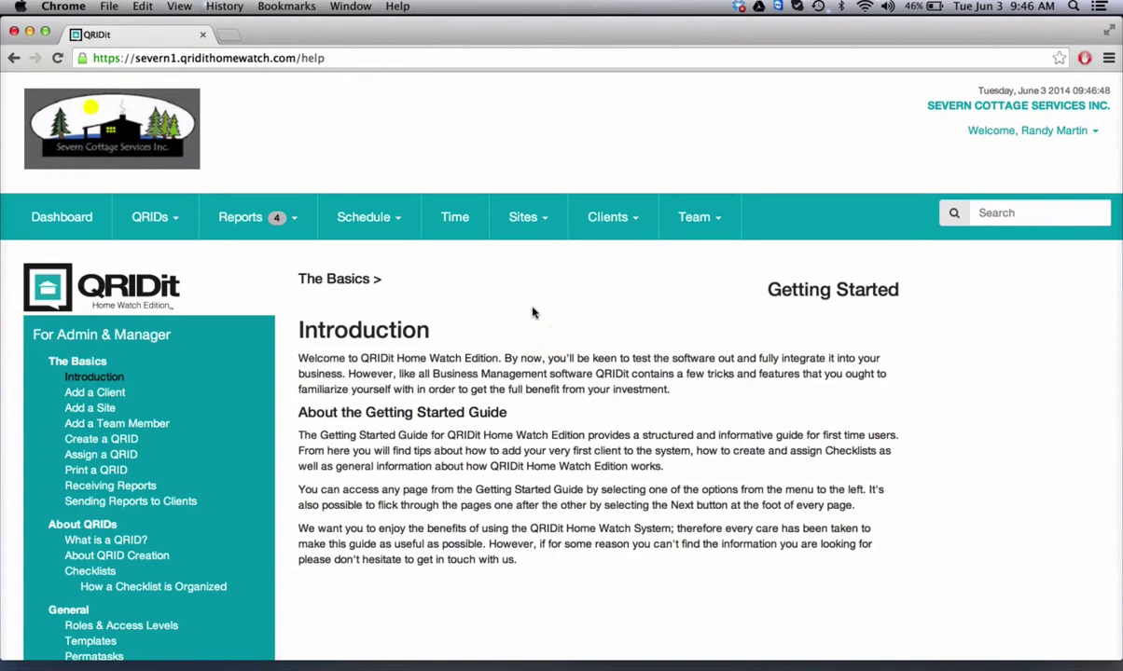
{"action": "left_click", "coordinate": [101, 392]}
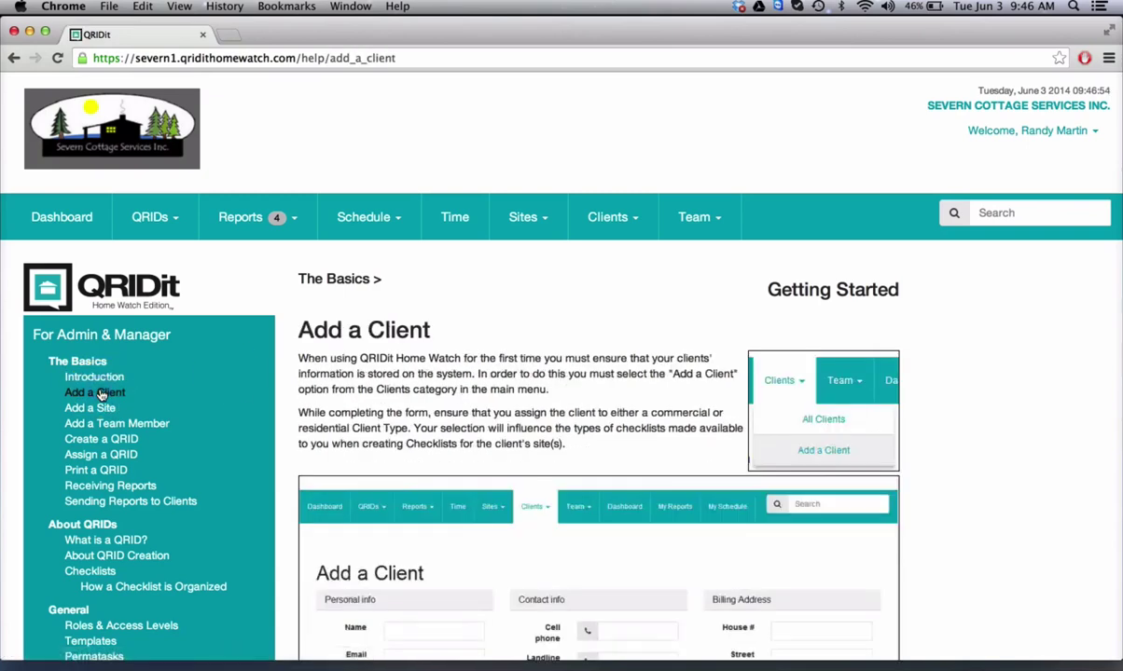
{"action": "scroll", "coordinate": [285, 446], "scroll_direction": "down", "scroll_amount": 3}
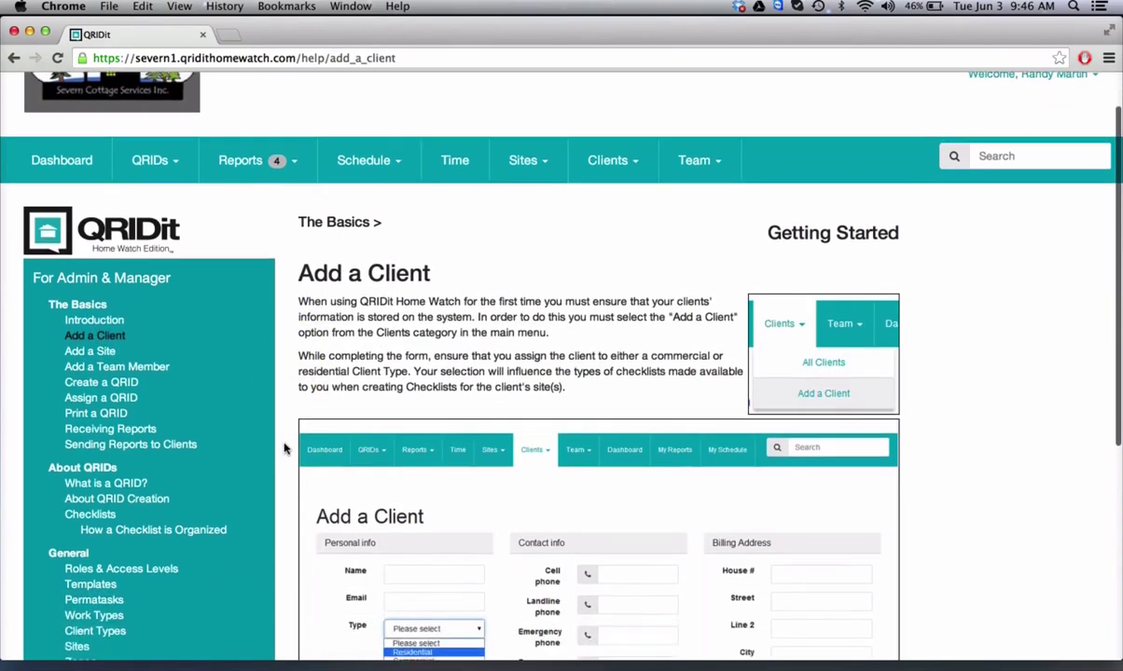
{"action": "scroll", "coordinate": [285, 449], "scroll_direction": "down", "scroll_amount": 5}
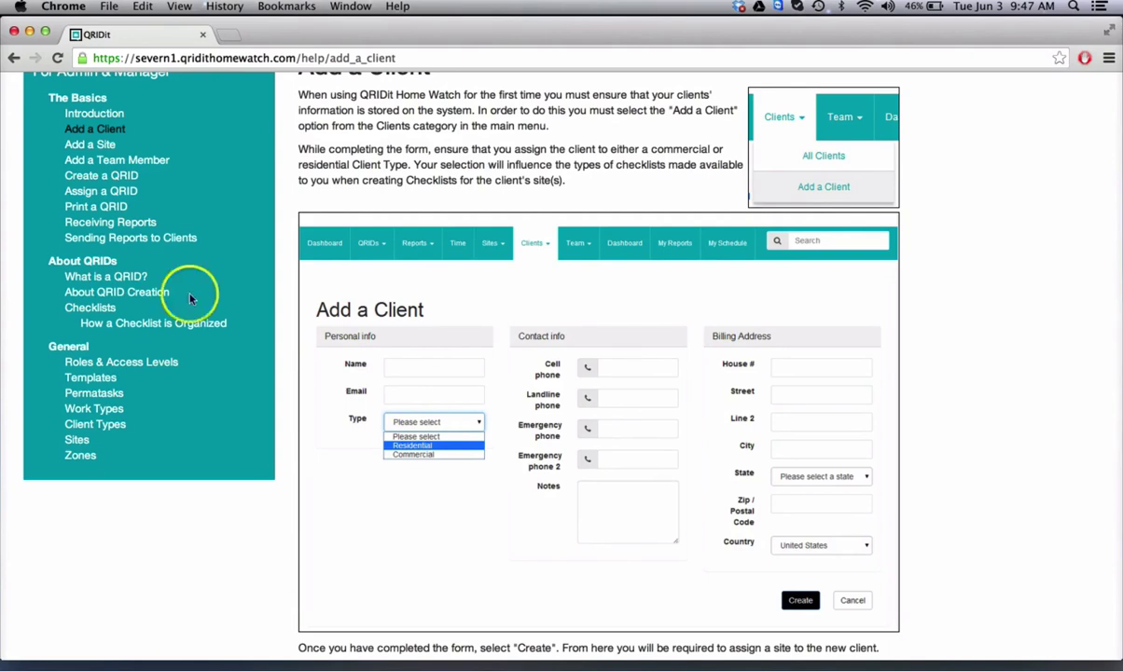
Open the guide's Create a QRID and Print a QRID pages and read through them
{"action": "left_click", "coordinate": [98, 177]}
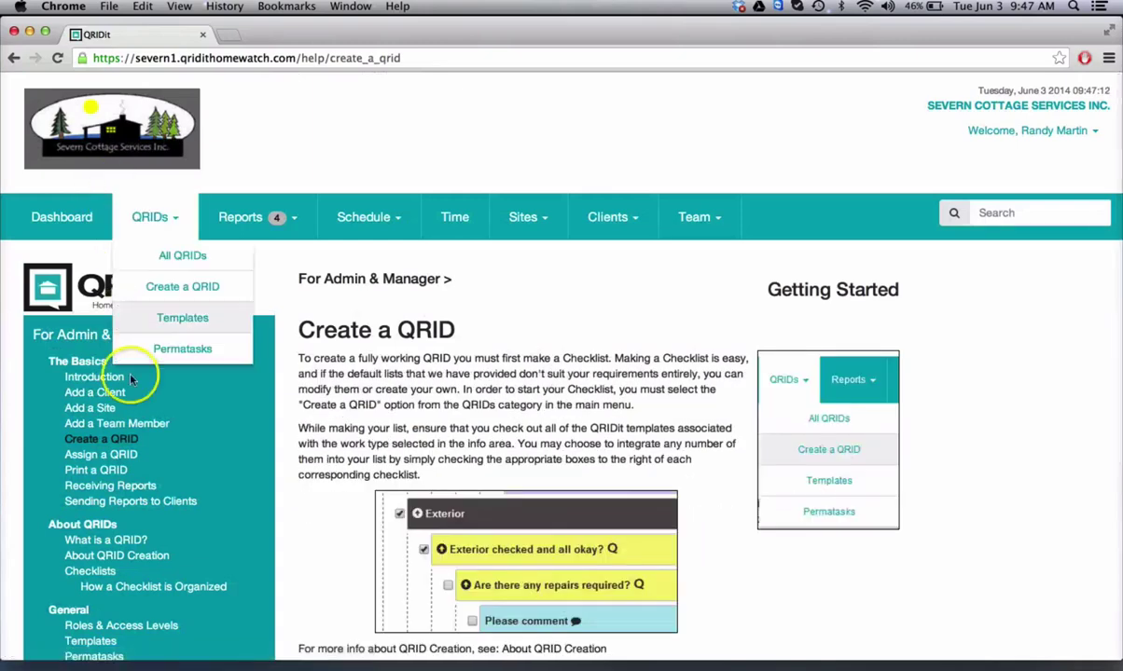
{"action": "scroll", "coordinate": [149, 345], "scroll_direction": "down", "scroll_amount": 2}
{"action": "left_click", "coordinate": [108, 399]}
{"action": "scroll", "coordinate": [161, 457], "scroll_direction": "down", "scroll_amount": 3}
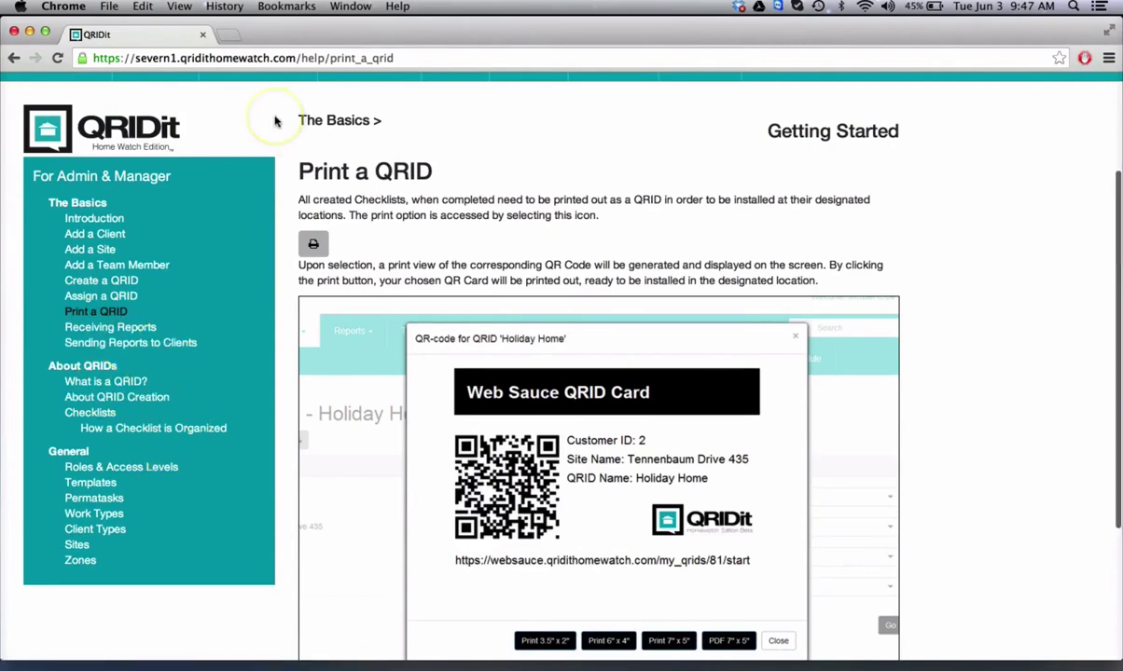
{"action": "scroll", "coordinate": [281, 123], "scroll_direction": "up", "scroll_amount": 1}
{"action": "mouse_move", "coordinate": [276, 119]}
{"action": "scroll", "coordinate": [457, 187], "scroll_direction": "up", "scroll_amount": 2}
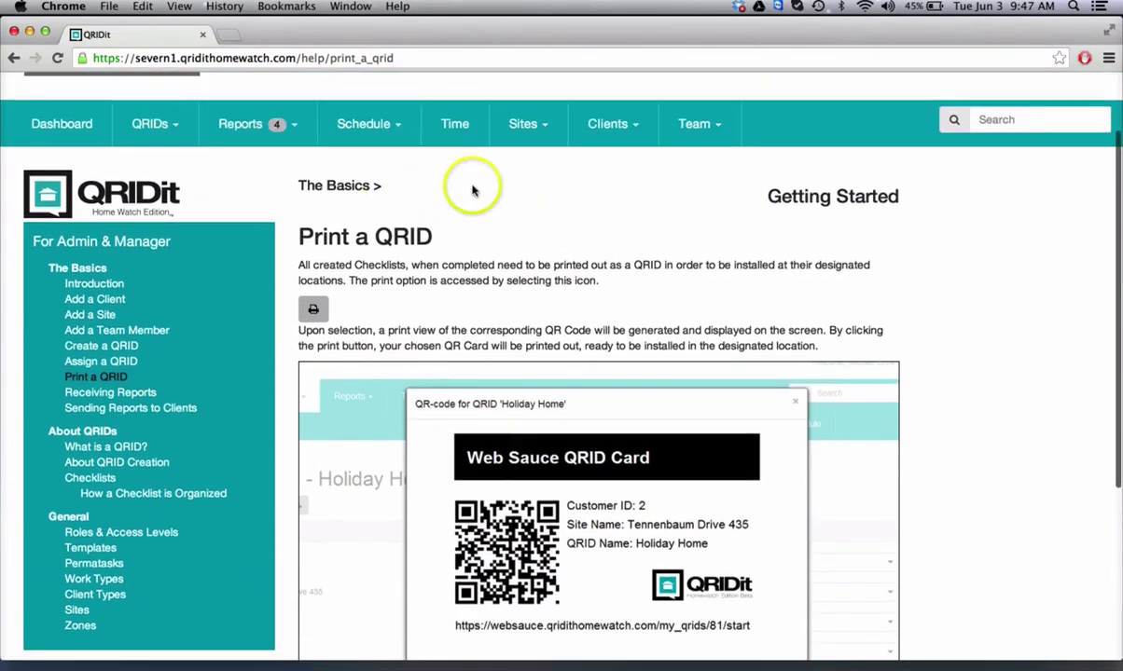
{"action": "scroll", "coordinate": [802, 107], "scroll_direction": "up", "scroll_amount": 1}
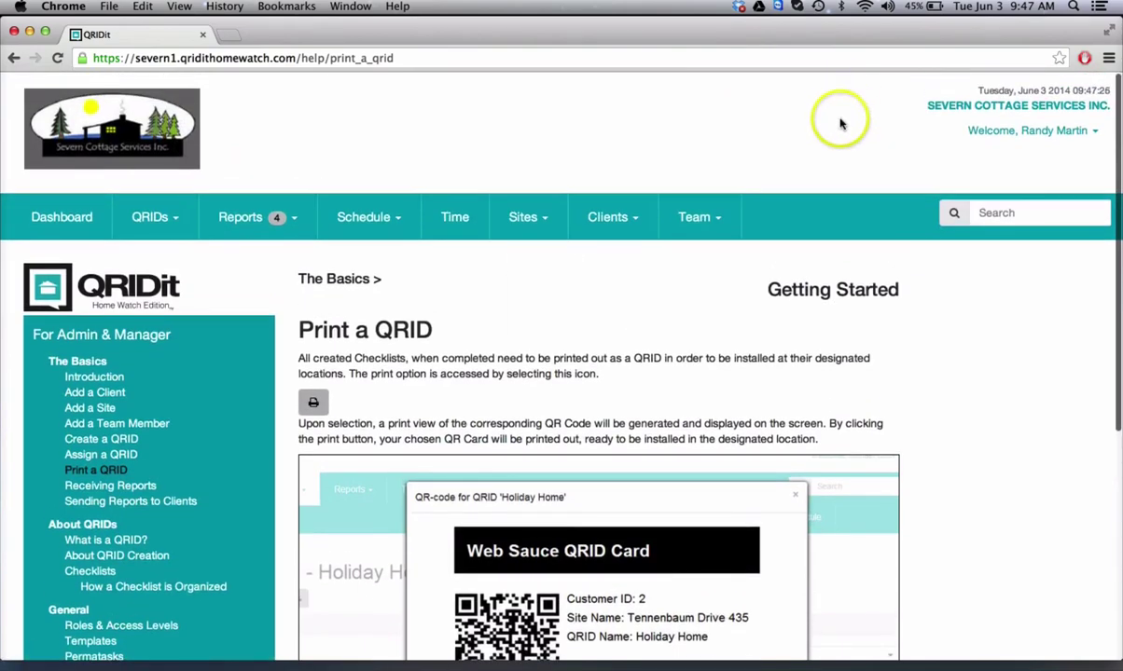
{"action": "scroll", "coordinate": [961, 439], "scroll_direction": "down", "scroll_amount": 3}
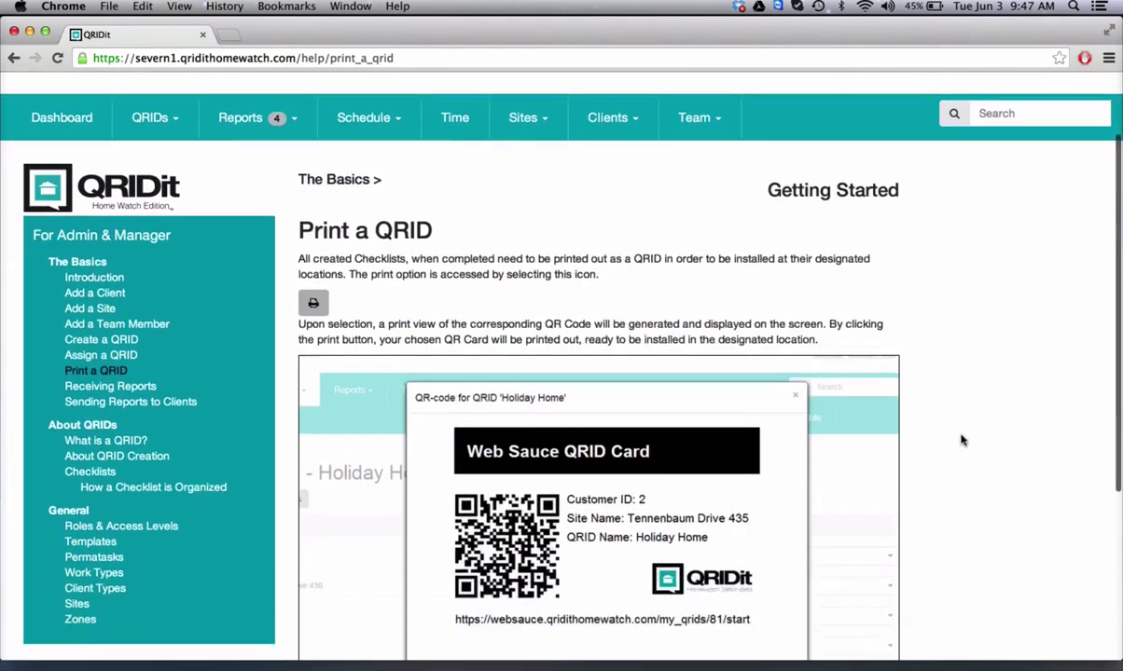
{"action": "scroll", "coordinate": [962, 441], "scroll_direction": "down", "scroll_amount": 4}
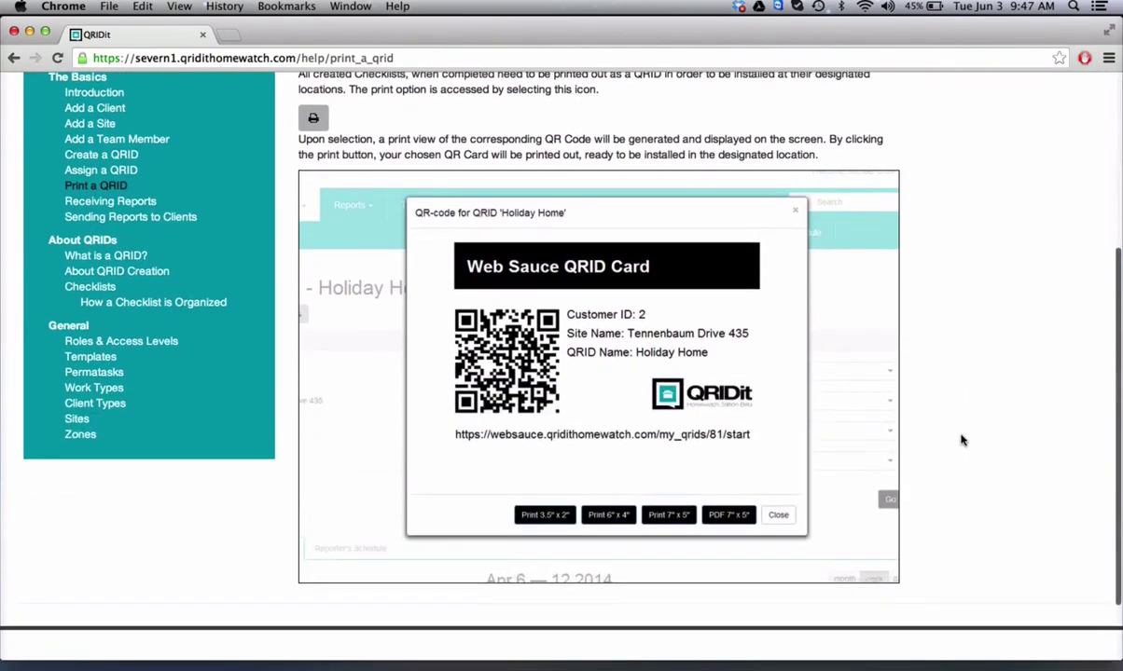
{"action": "scroll", "coordinate": [963, 441], "scroll_direction": "up", "scroll_amount": 7}
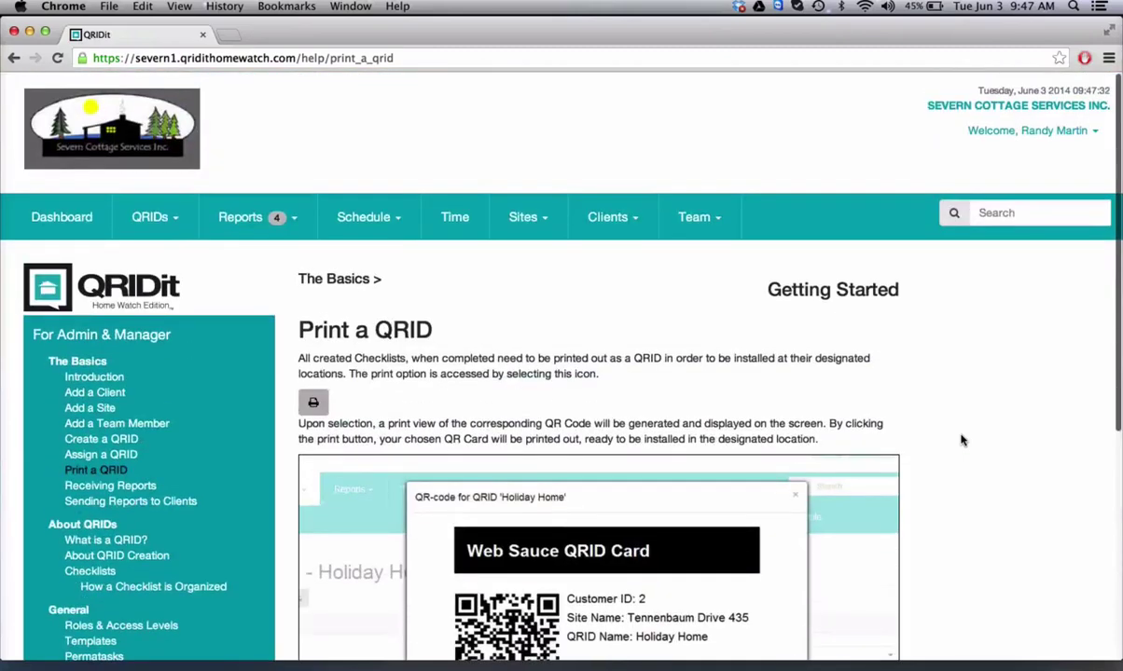
Look over the account options and examine the Request a Feature and Report a Bug links in the page footer
{"action": "left_click", "coordinate": [1030, 133]}
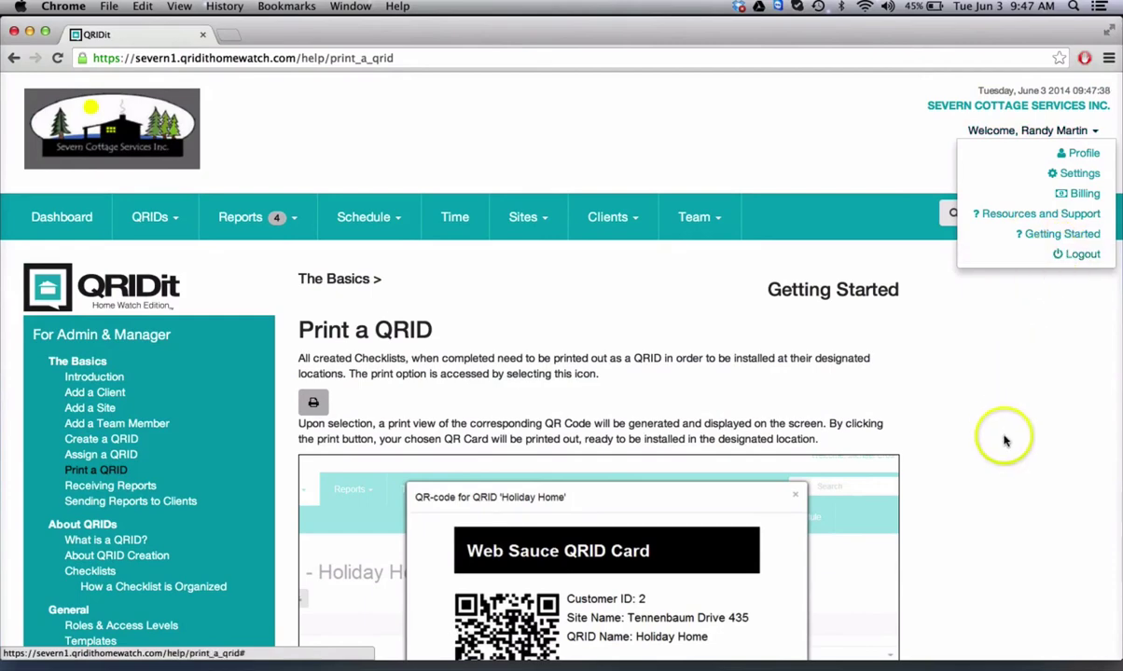
{"action": "right_click", "coordinate": [942, 436]}
{"action": "left_click", "coordinate": [1025, 464]}
{"action": "scroll", "coordinate": [1026, 468], "scroll_direction": "down", "scroll_amount": 2}
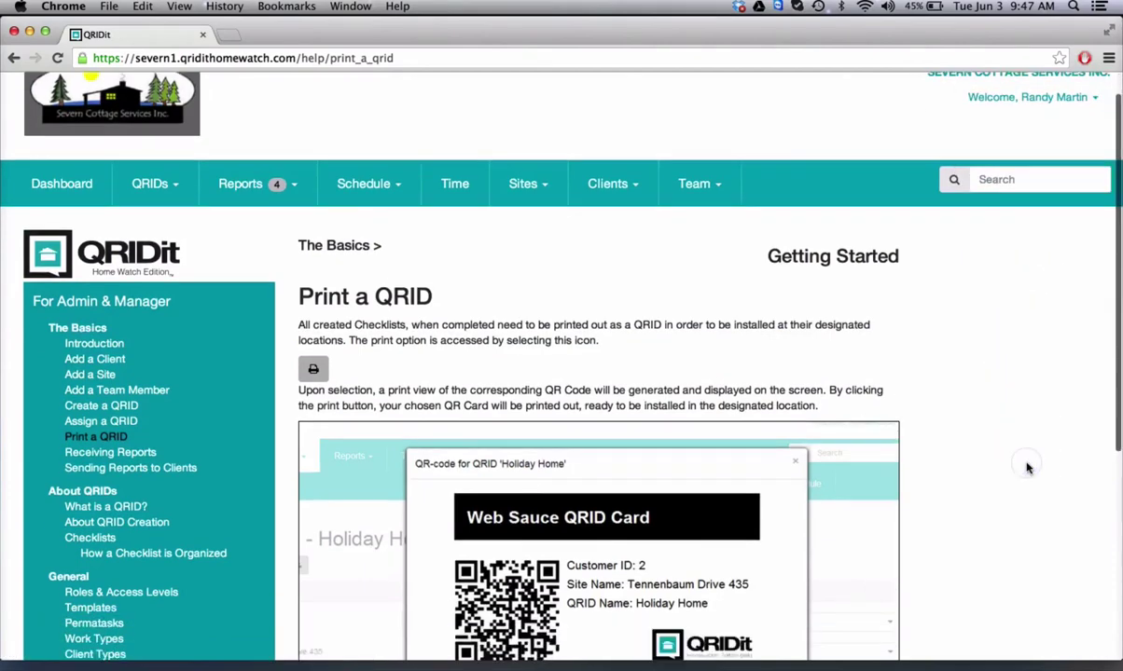
{"action": "scroll", "coordinate": [1026, 468], "scroll_direction": "down", "scroll_amount": 5}
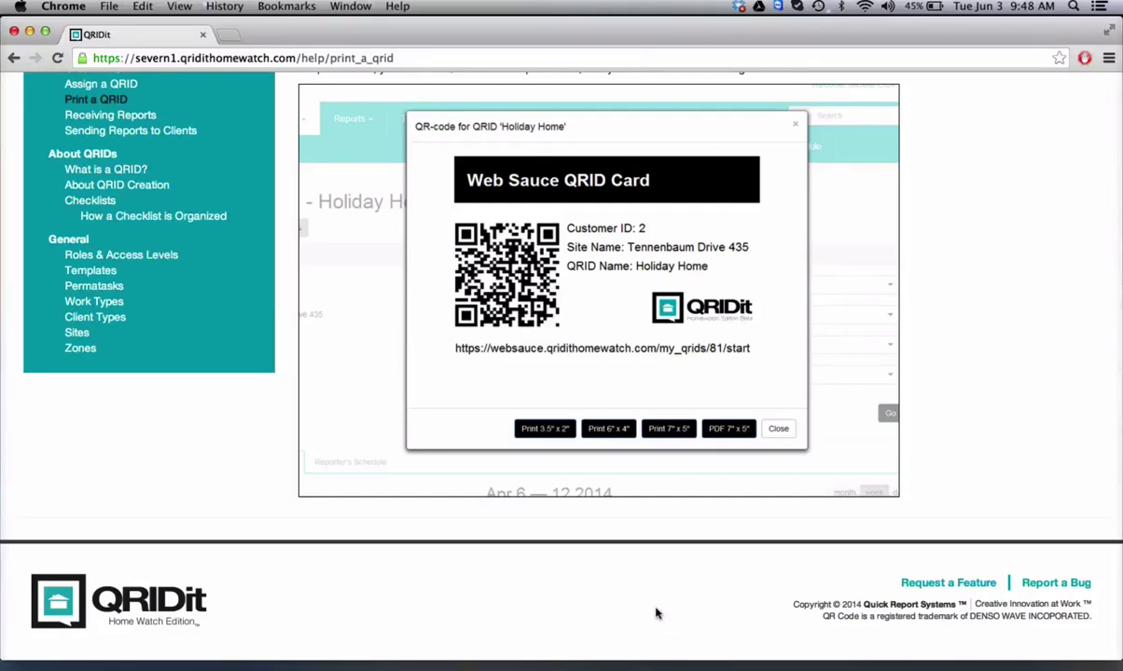
{"action": "scroll", "coordinate": [656, 613], "scroll_direction": "up", "scroll_amount": 10}
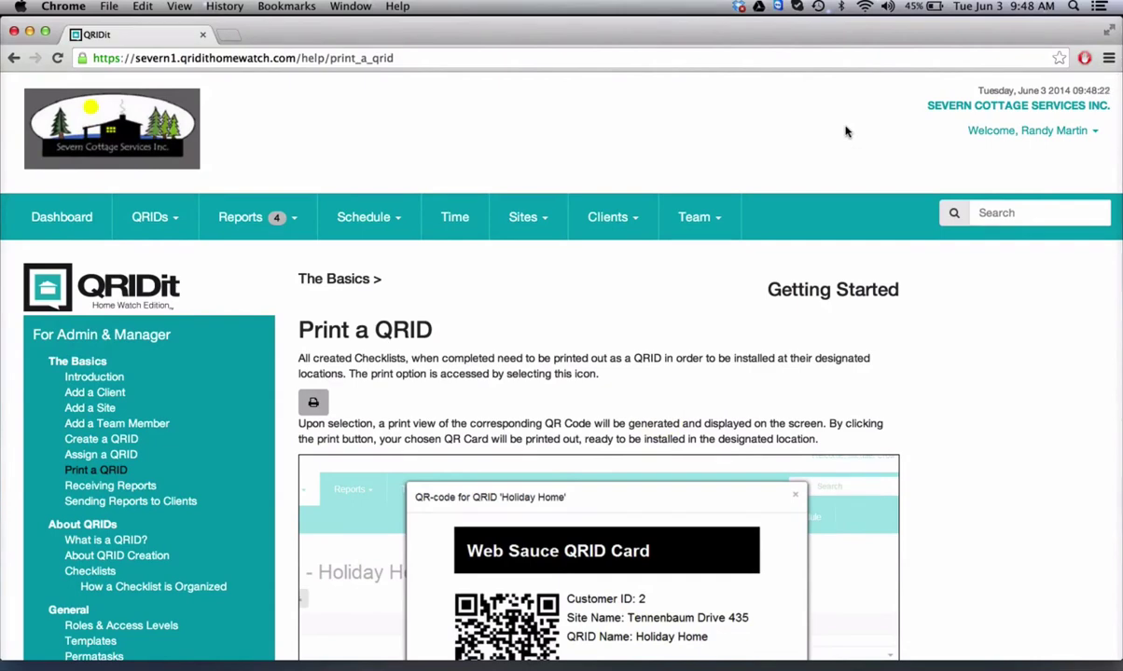
{"action": "left_click", "coordinate": [835, 138]}
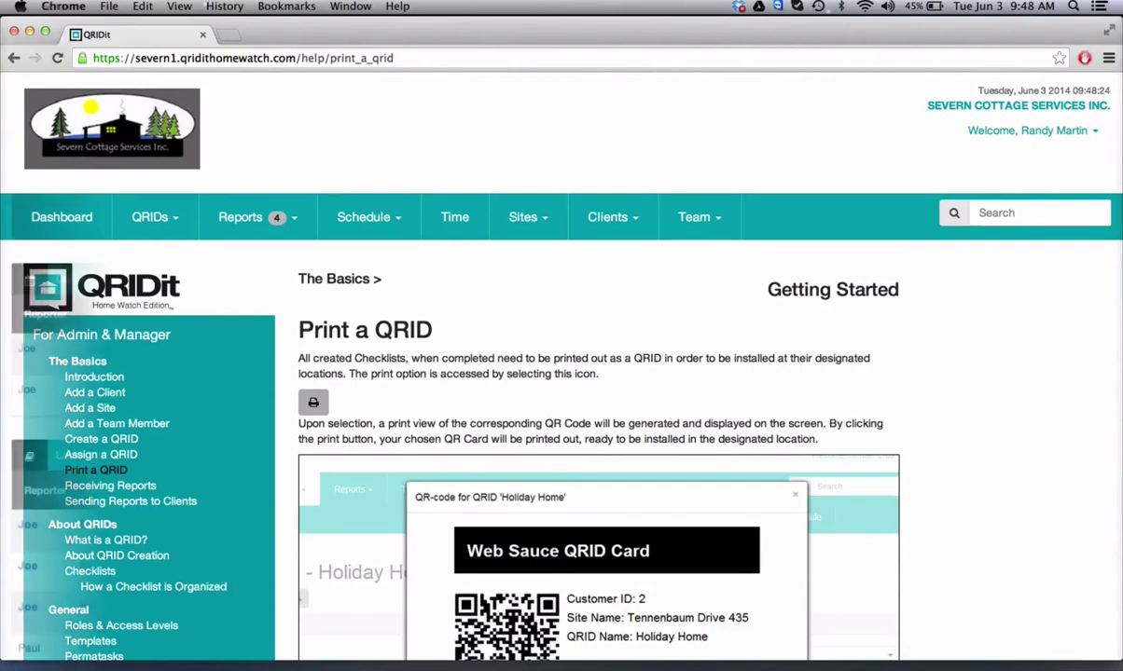